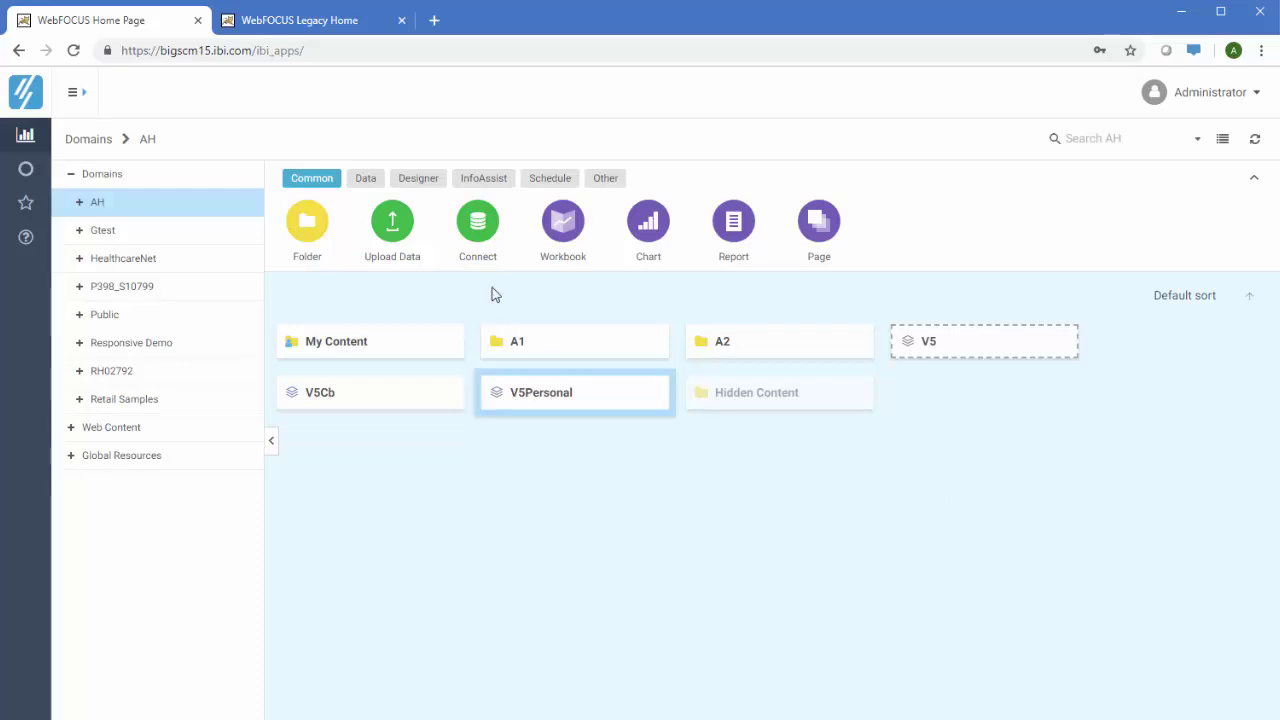
# Review the home page's data actions and the legacy home page's metadata options for the AH domain, and close the legacy page
pyautogui.click(365, 178)
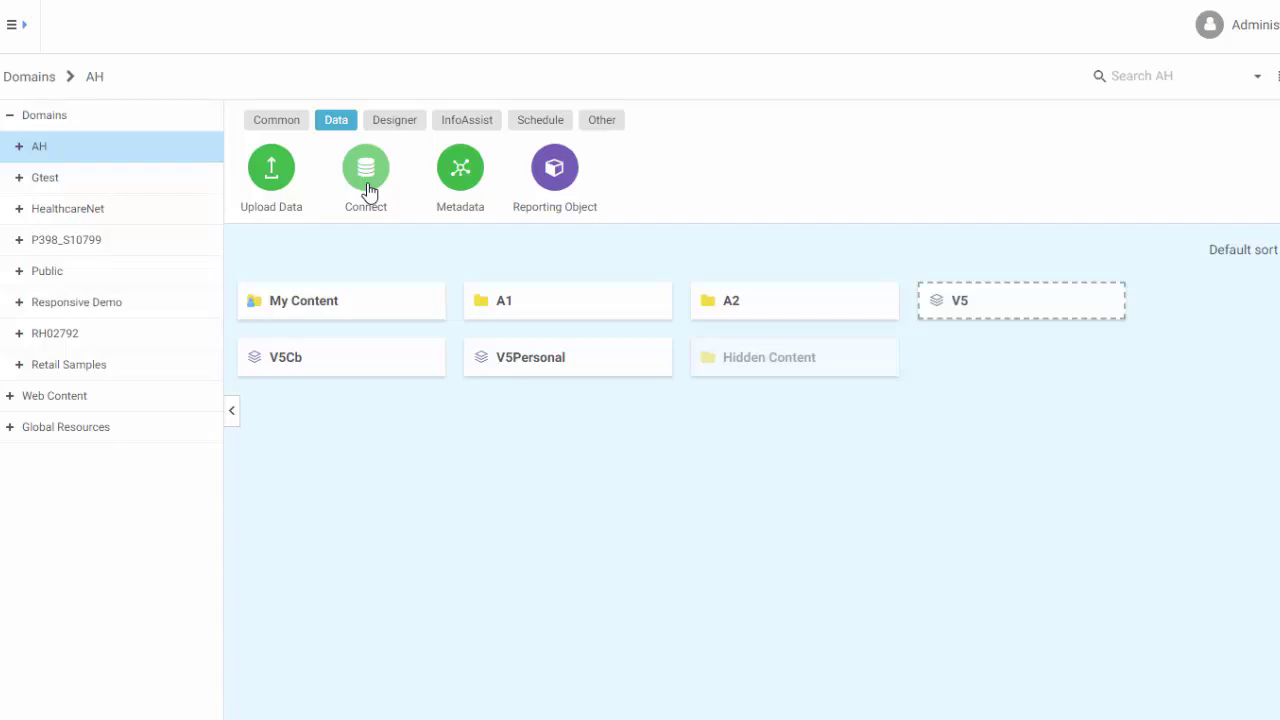
pyautogui.click(316, 32)
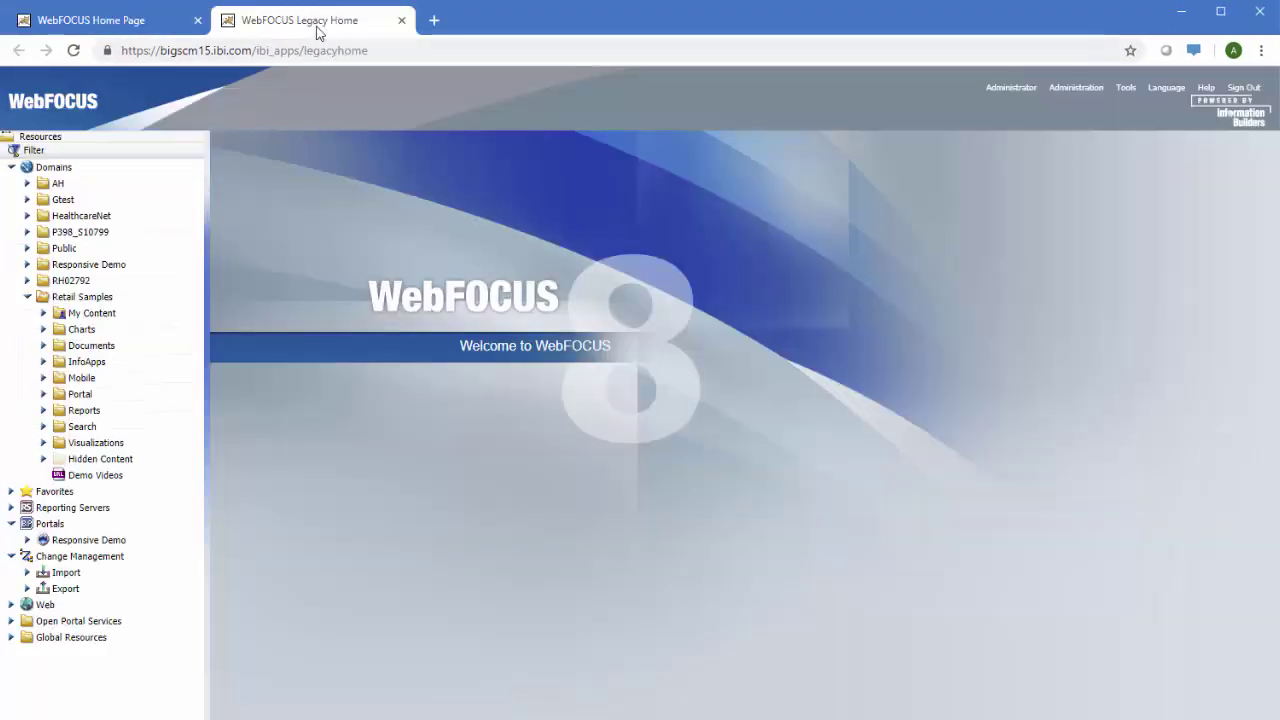
pyautogui.rightClick(61, 187)
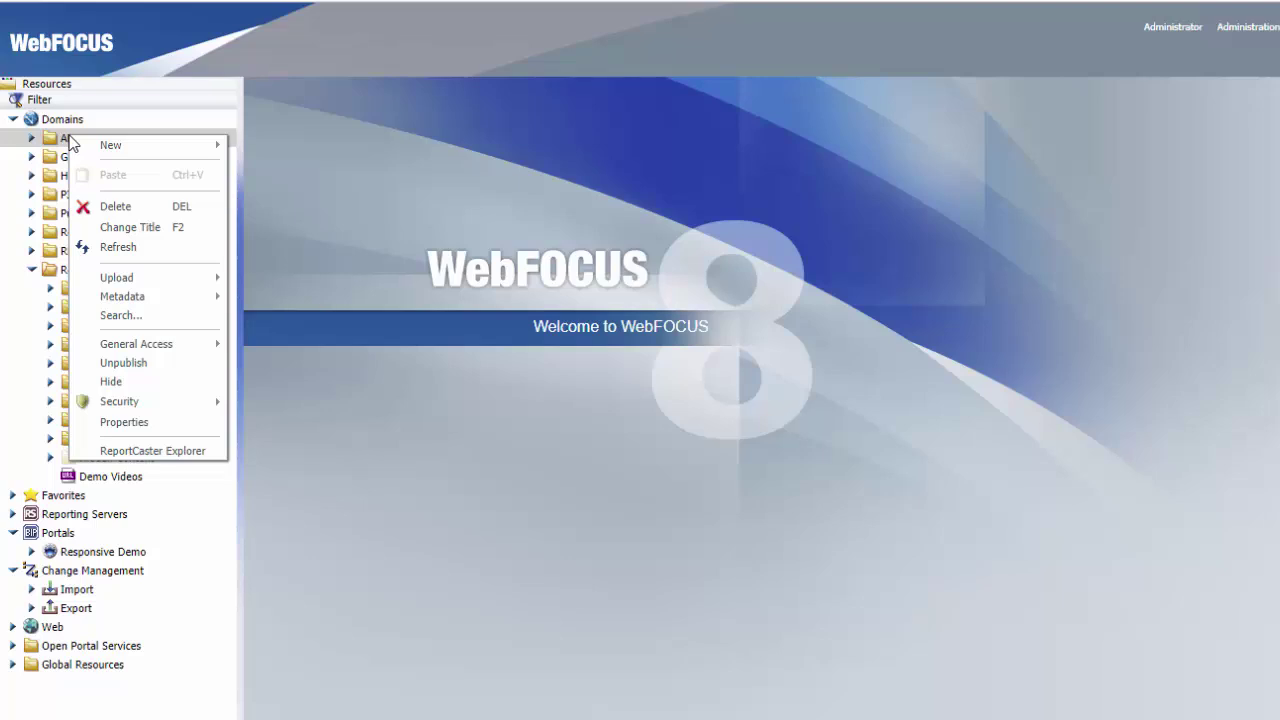
pyautogui.moveTo(155, 298)
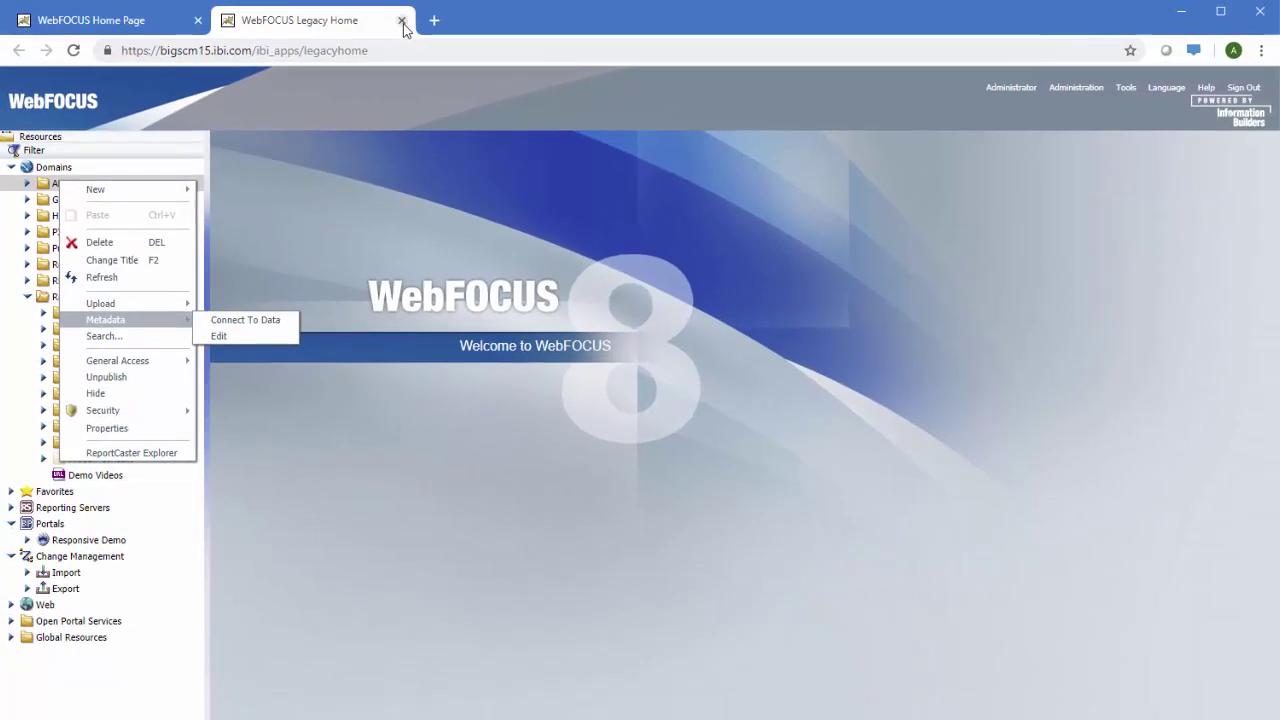
pyautogui.click(402, 20)
pyautogui.click(402, 20)
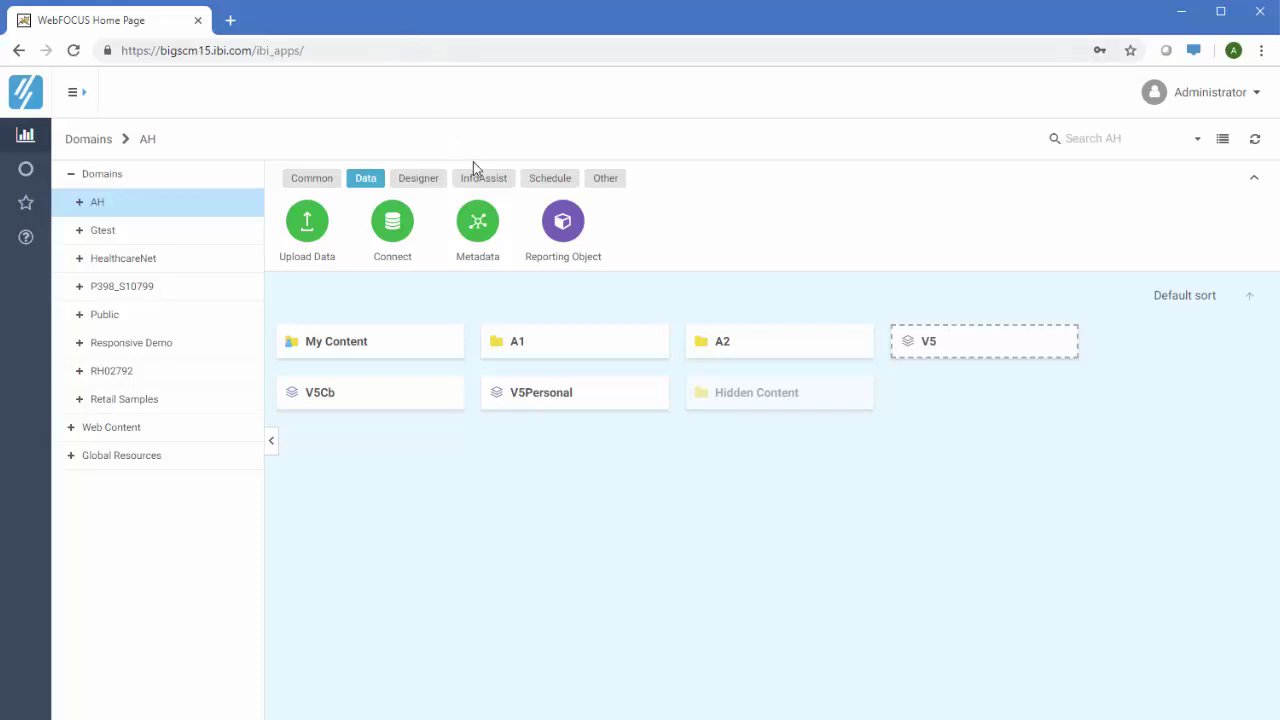
# Start a new Designer workbook to view its data source selection dialog, and close the dialog
pyautogui.click(410, 185)
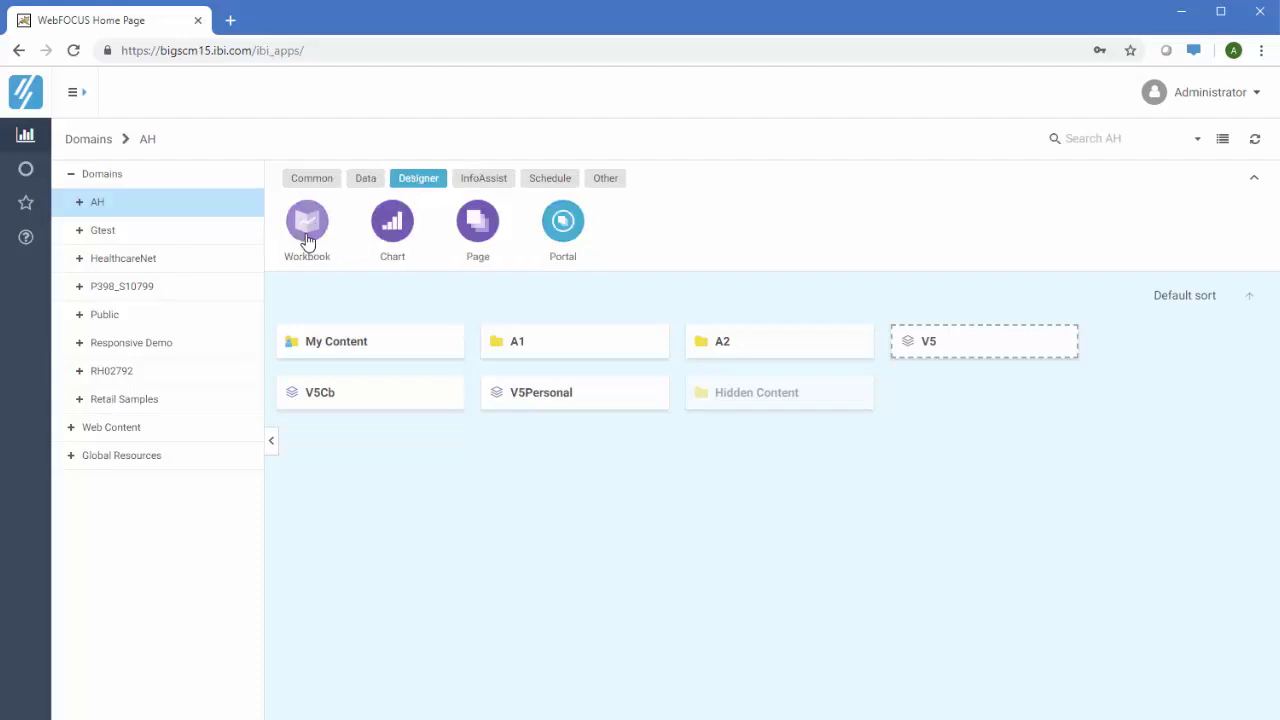
pyautogui.click(307, 222)
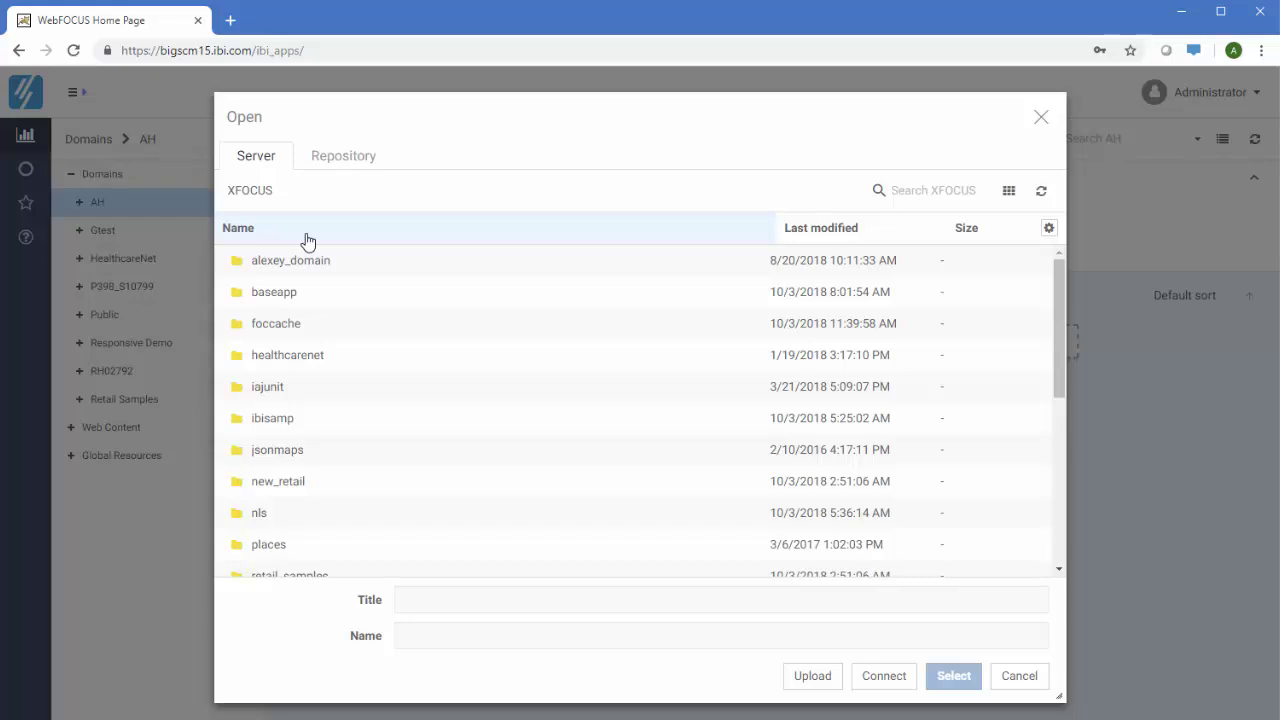
pyautogui.click(1041, 121)
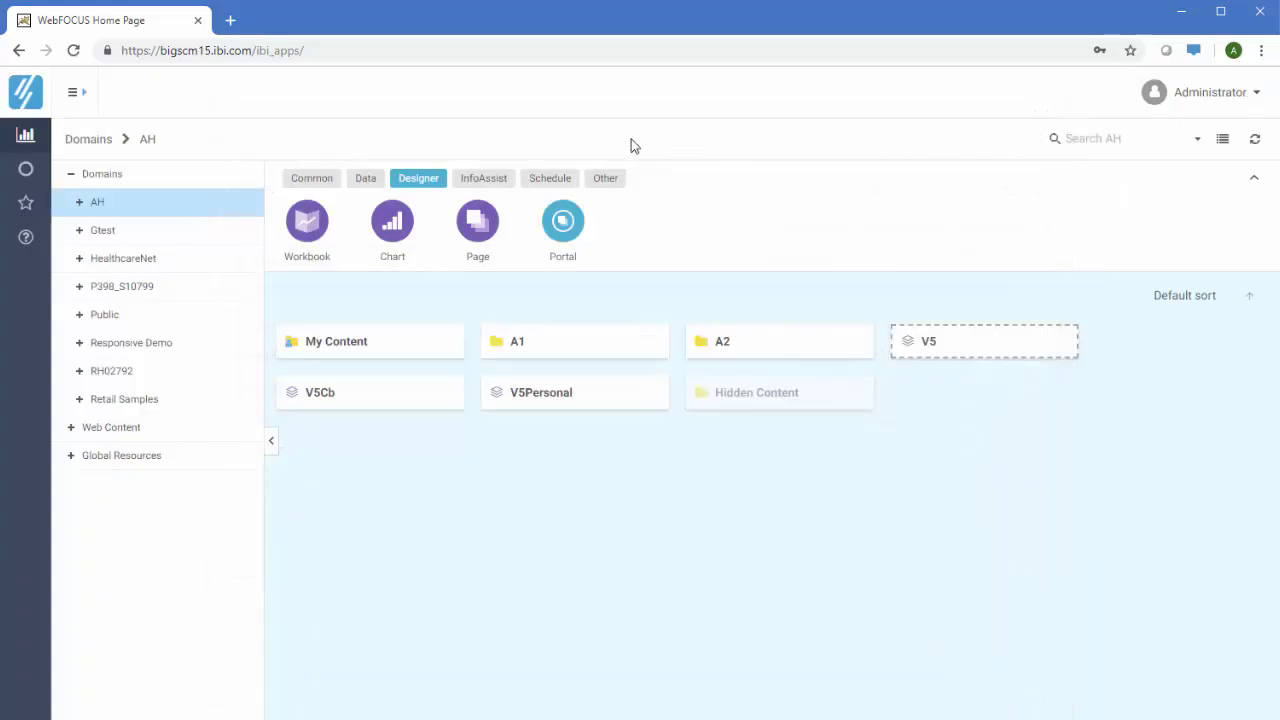
# Start a new InfoAssist chart to view its data connection and upload options, and close InfoAssist
pyautogui.click(482, 180)
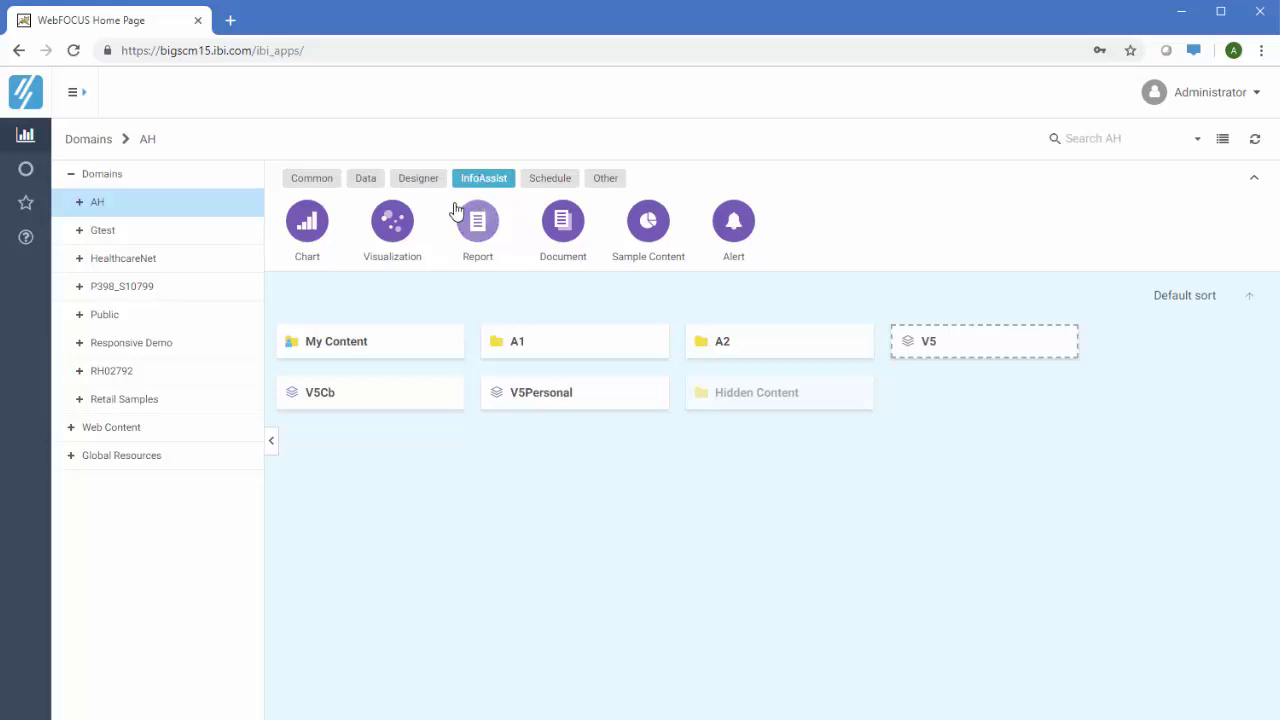
pyautogui.click(293, 232)
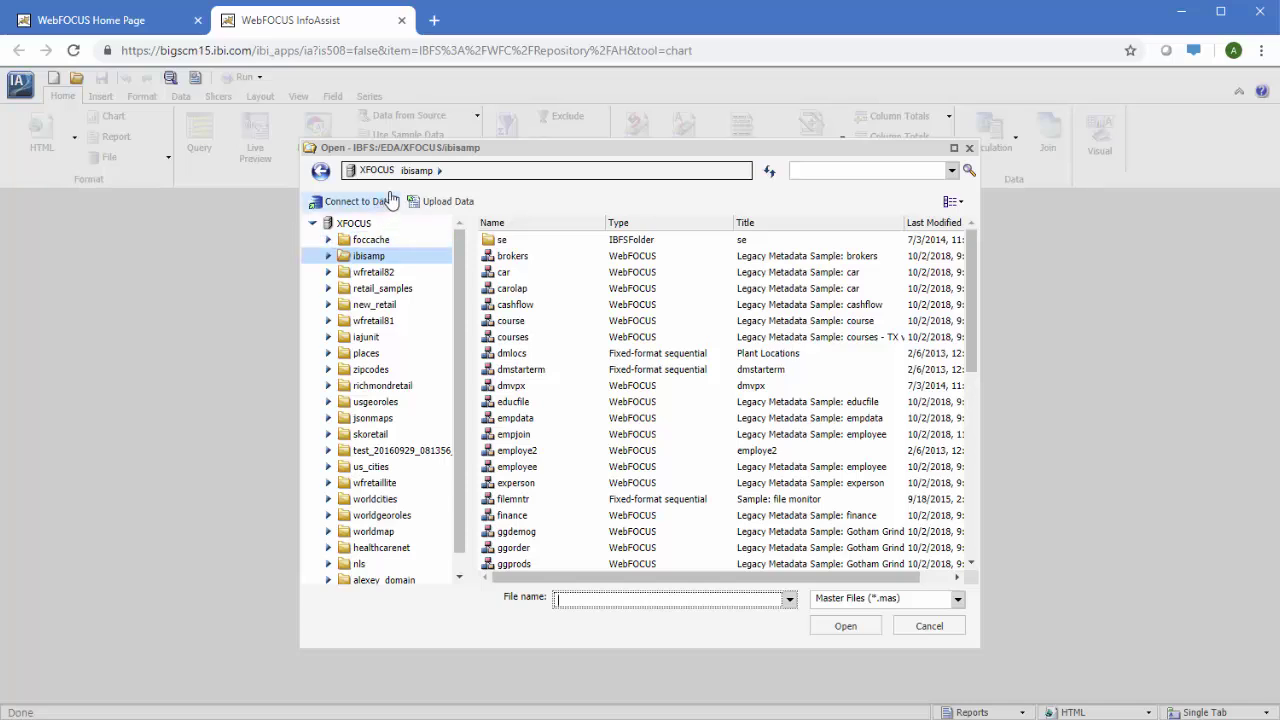
pyautogui.click(402, 20)
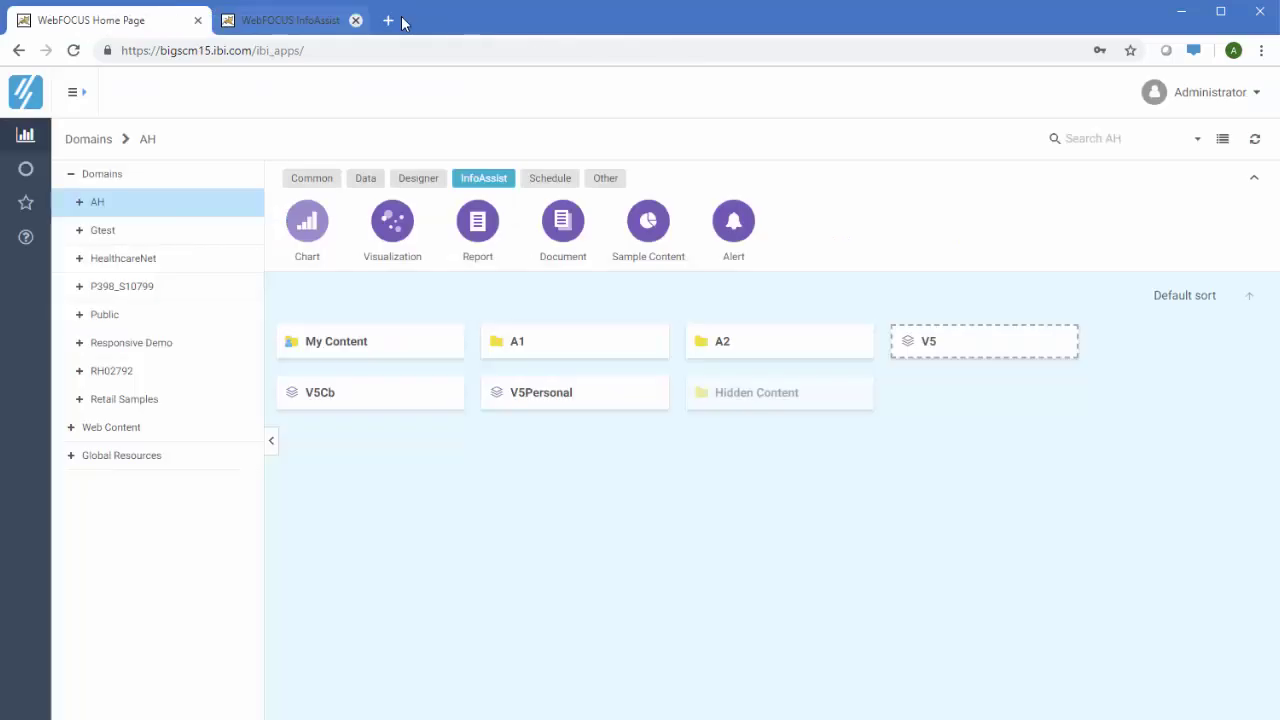
# Open the Connect to Data page from the data actions of the AH domain
pyautogui.click(366, 180)
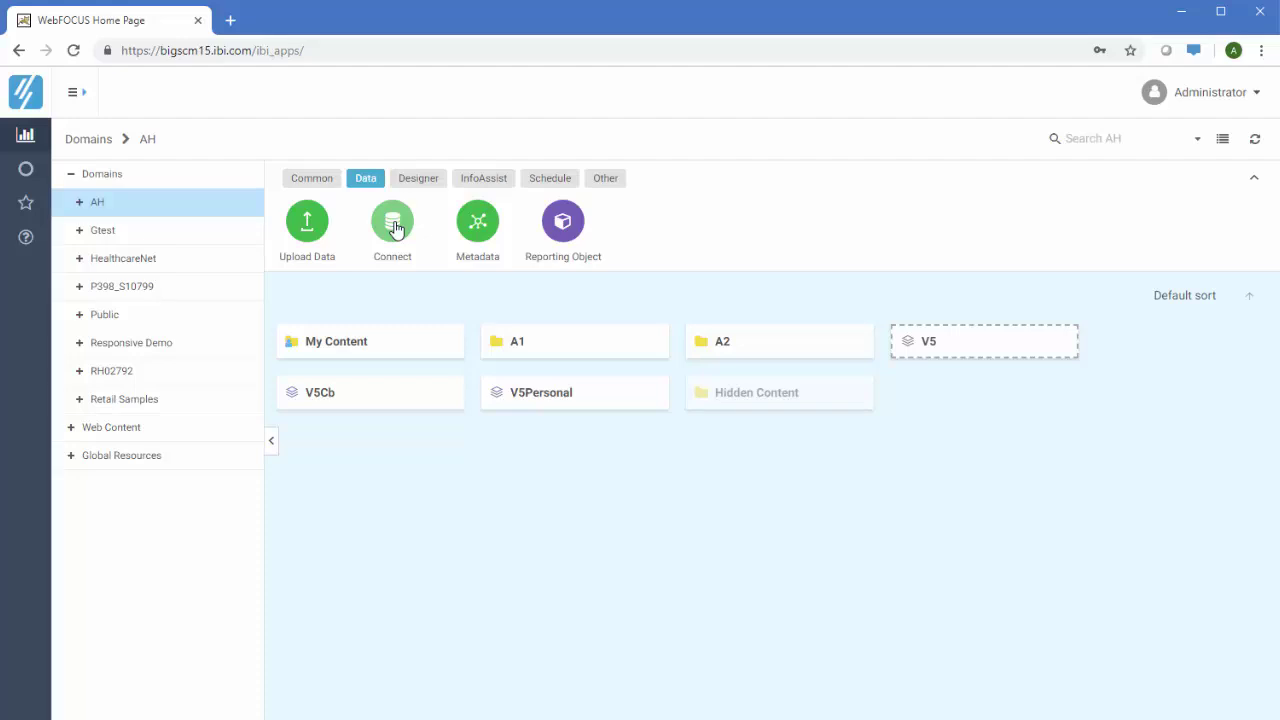
pyautogui.click(395, 228)
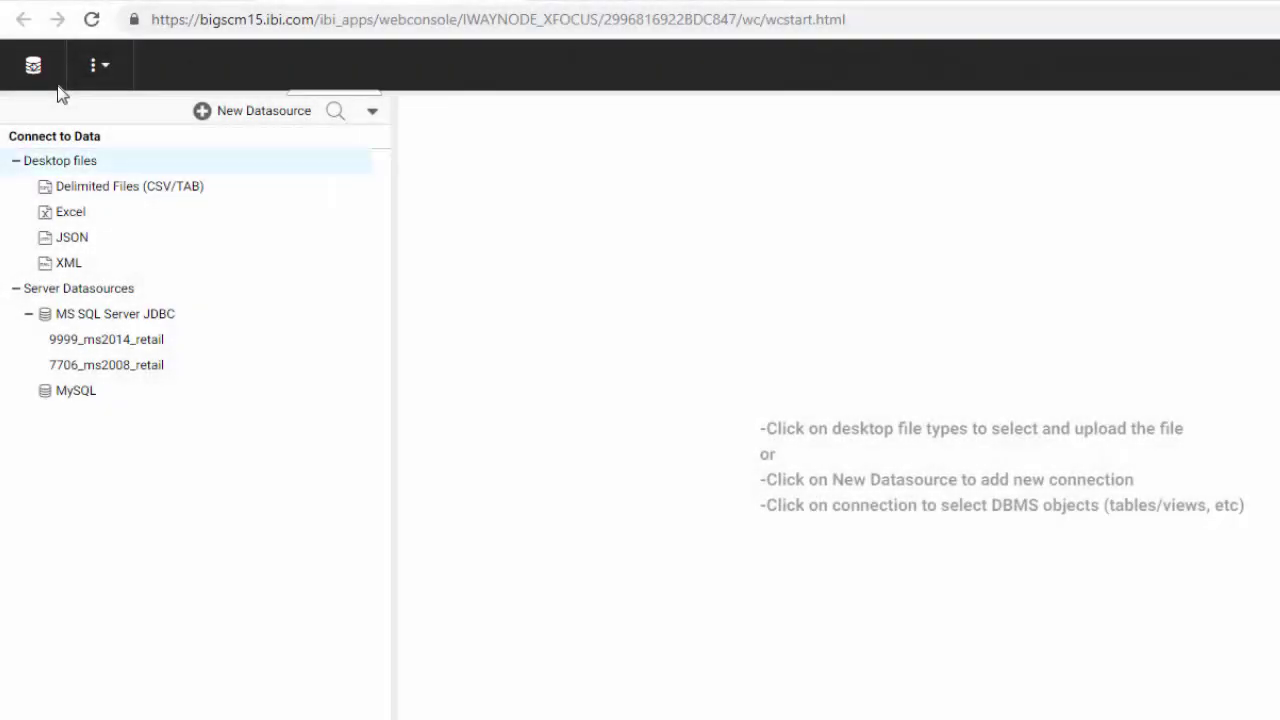
pyautogui.click(90, 80)
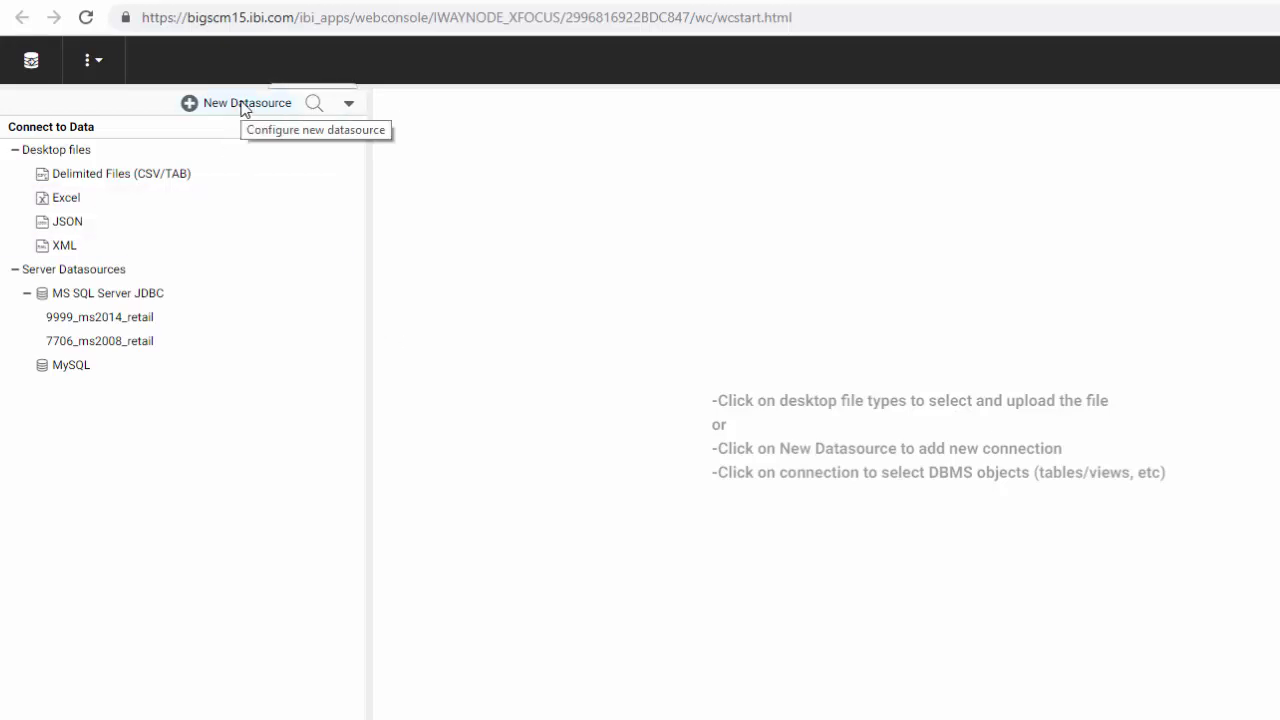
# Start a new datasource, filter the available adapters to XML Based, and restore the filter to All
pyautogui.click(241, 104)
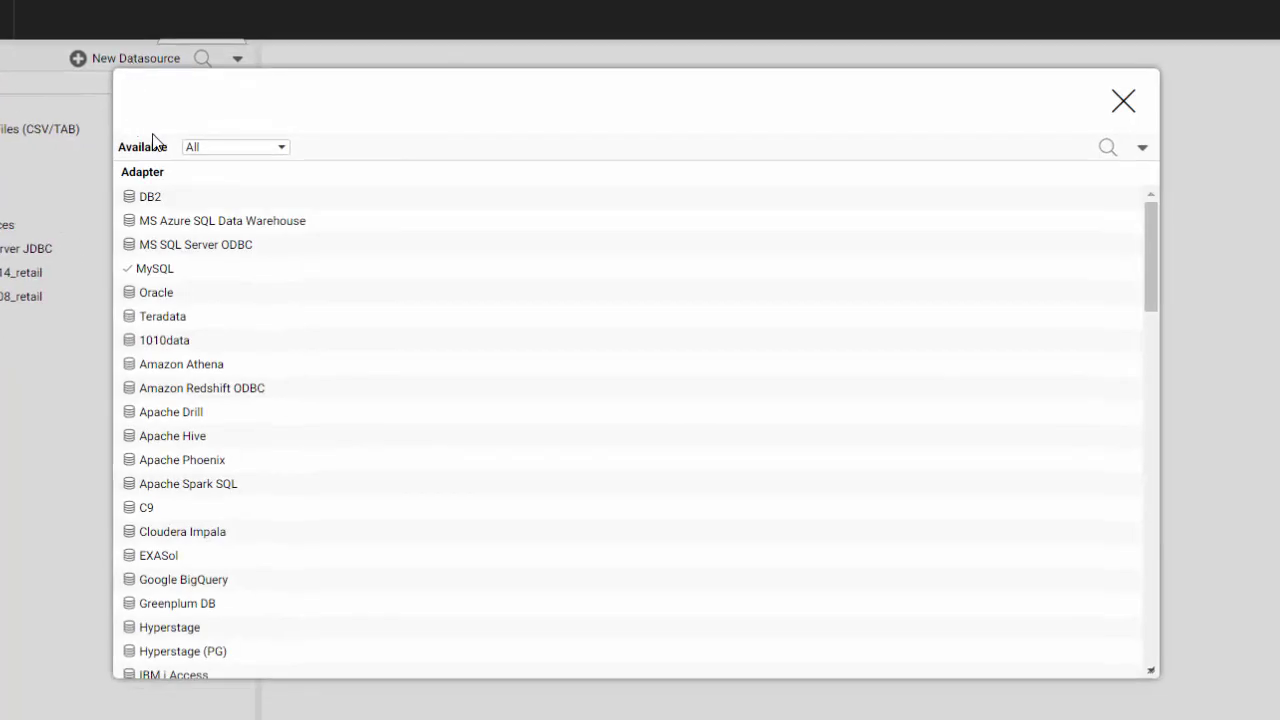
pyautogui.click(282, 150)
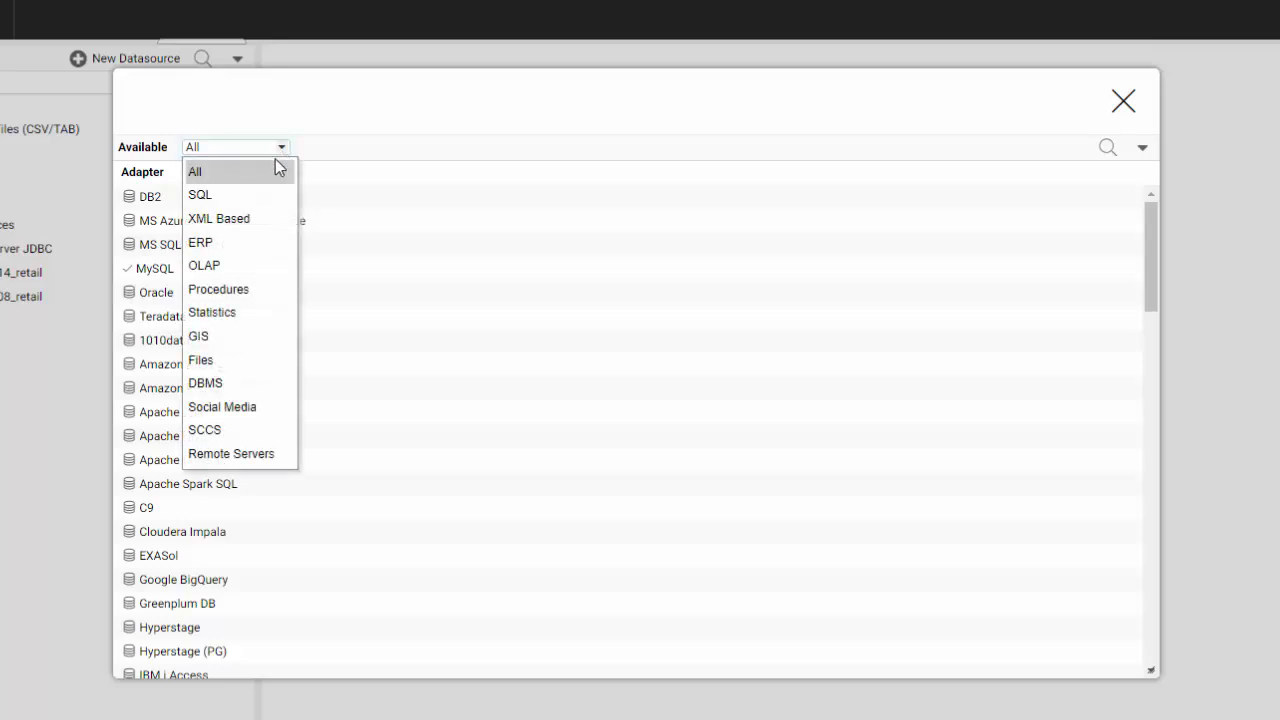
pyautogui.click(261, 221)
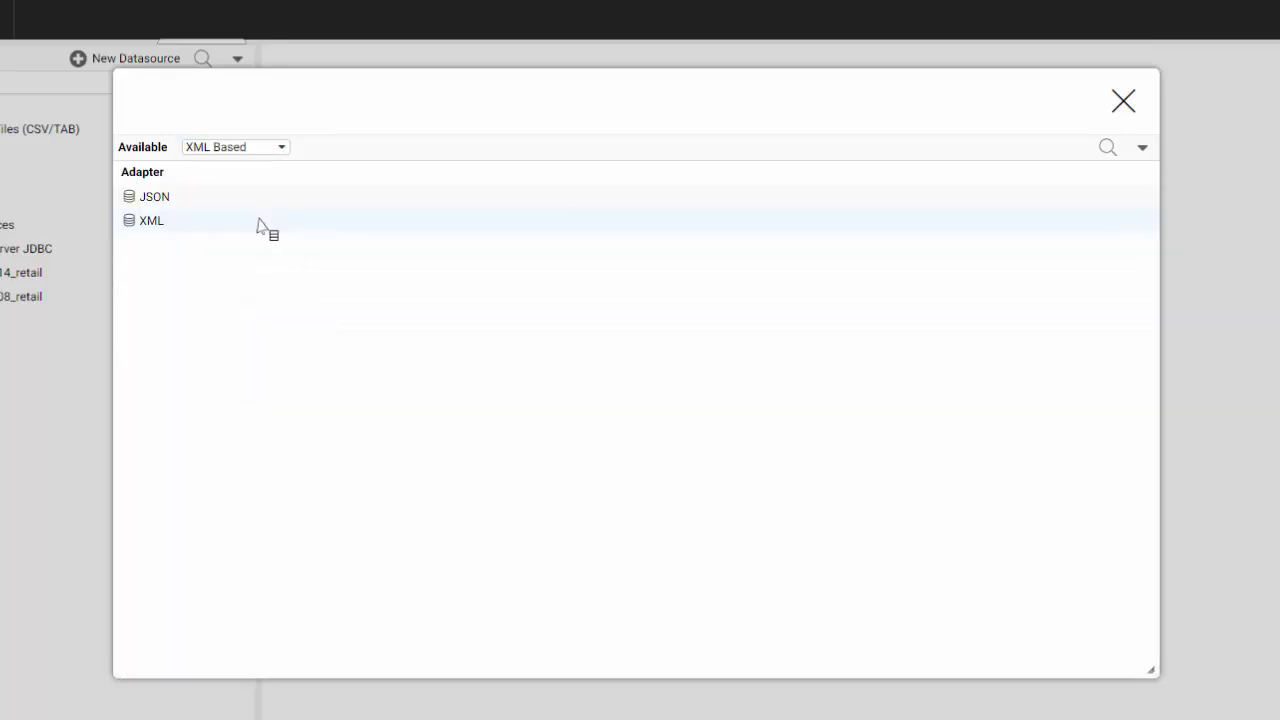
pyautogui.click(282, 150)
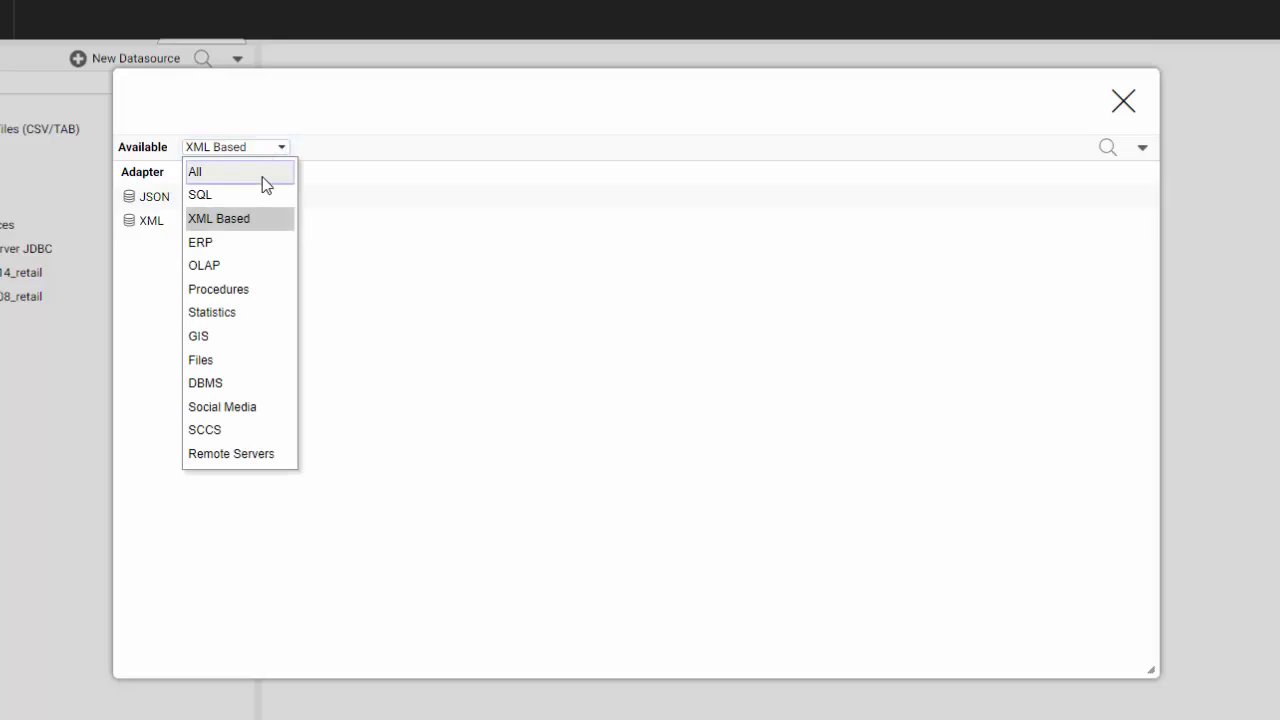
pyautogui.click(263, 178)
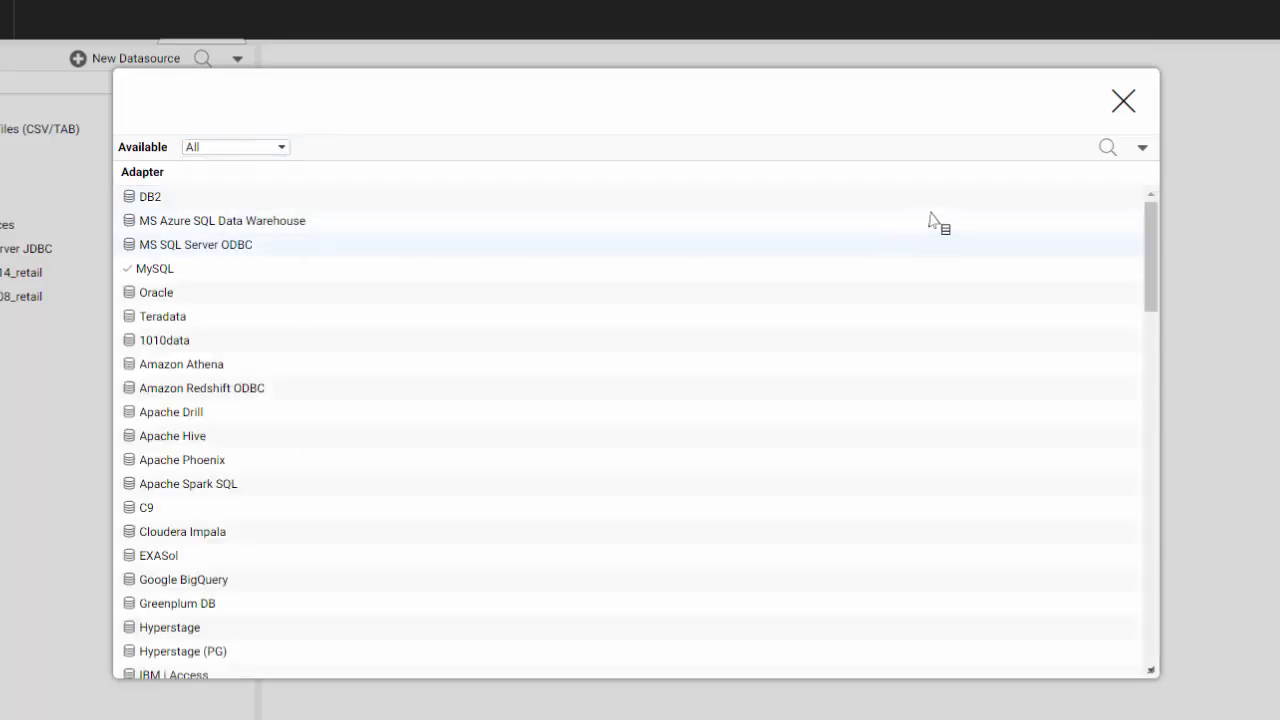
# Search the available adapters for "sale" and open the configuration form of the Salesforce.com adapter
pyautogui.click(1105, 147)
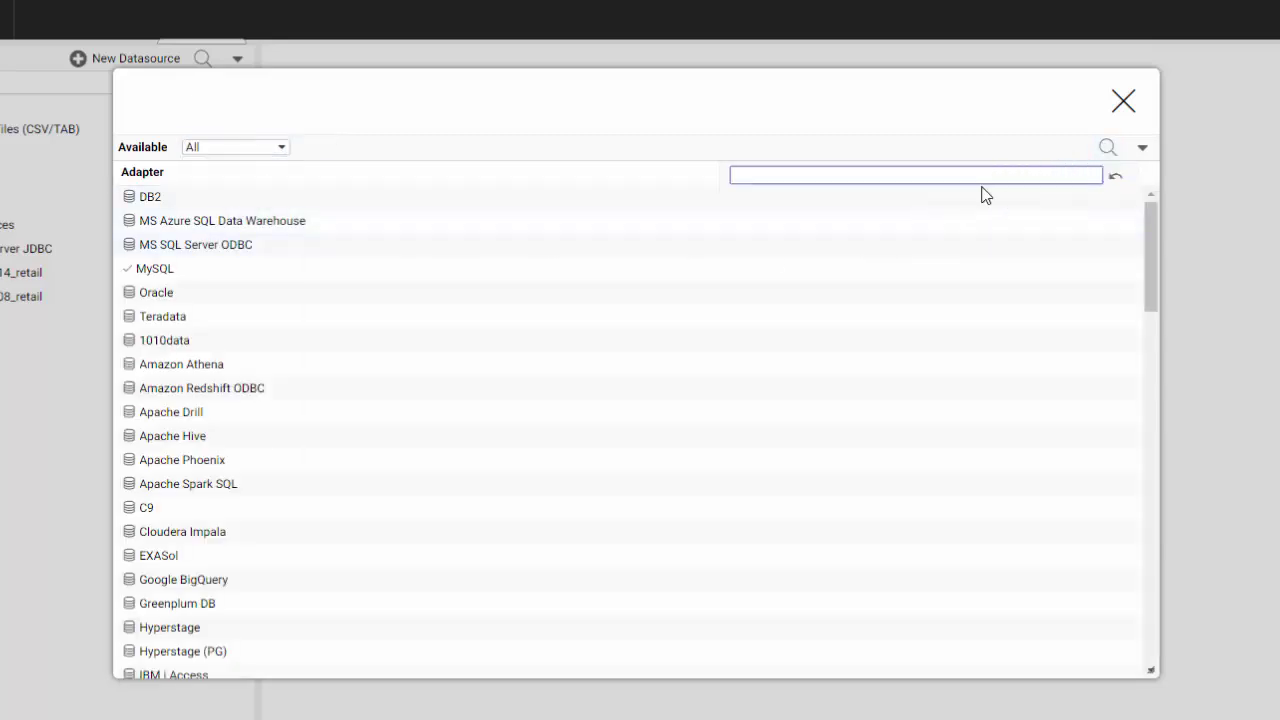
pyautogui.write('sale')
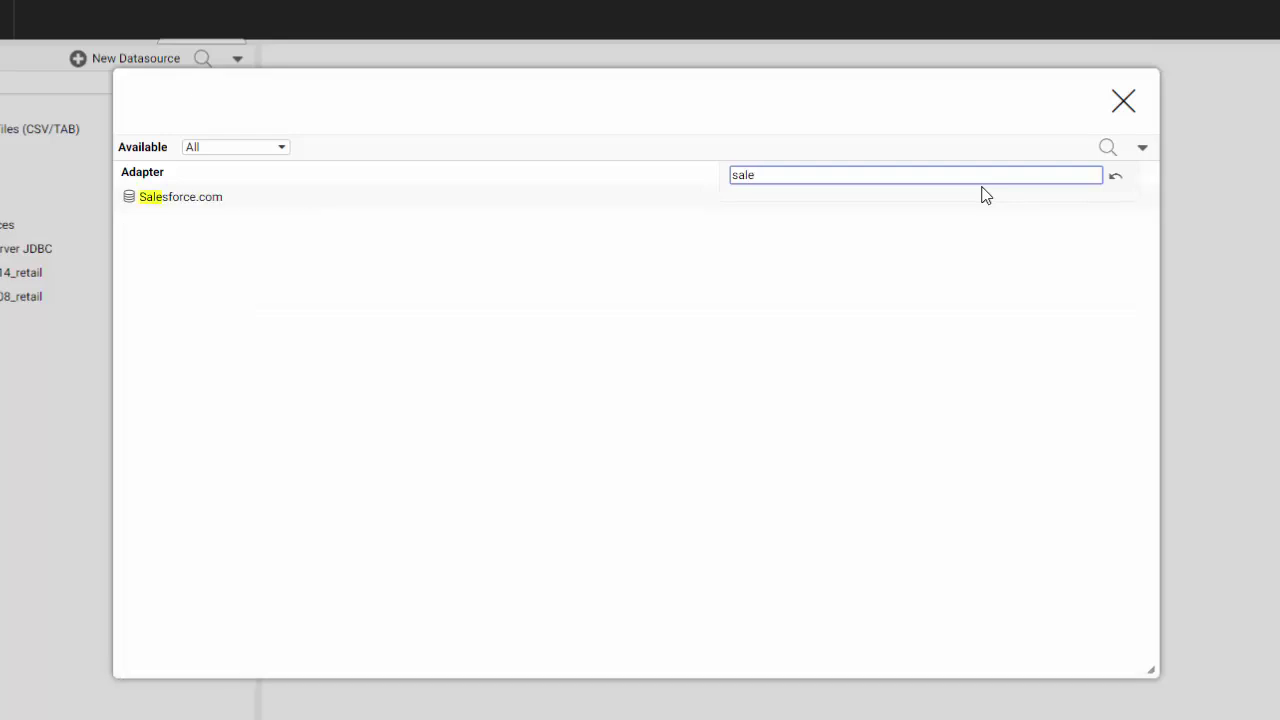
pyautogui.click(412, 198)
pyautogui.doubleClick(412, 200)
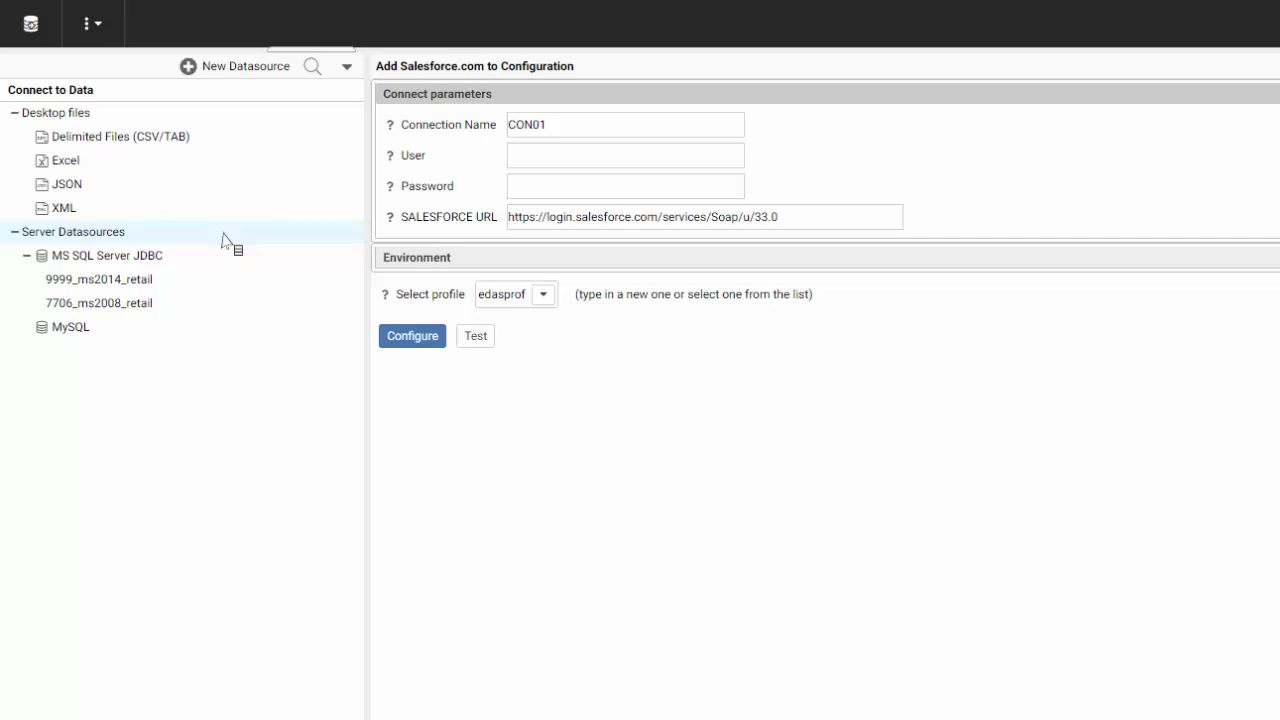
# View the Add Connection form for the MS SQL Server JDBC adapter, and close it without configuring anything
pyautogui.rightClick(143, 257)
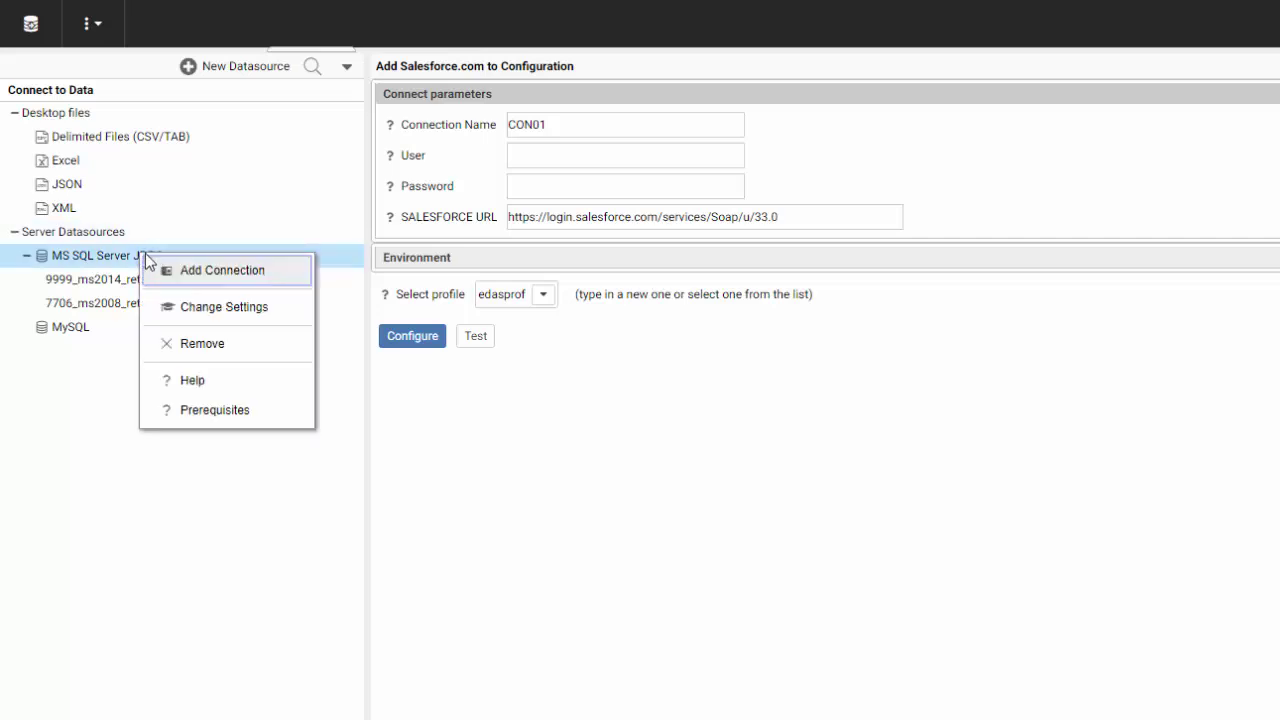
pyautogui.click(203, 279)
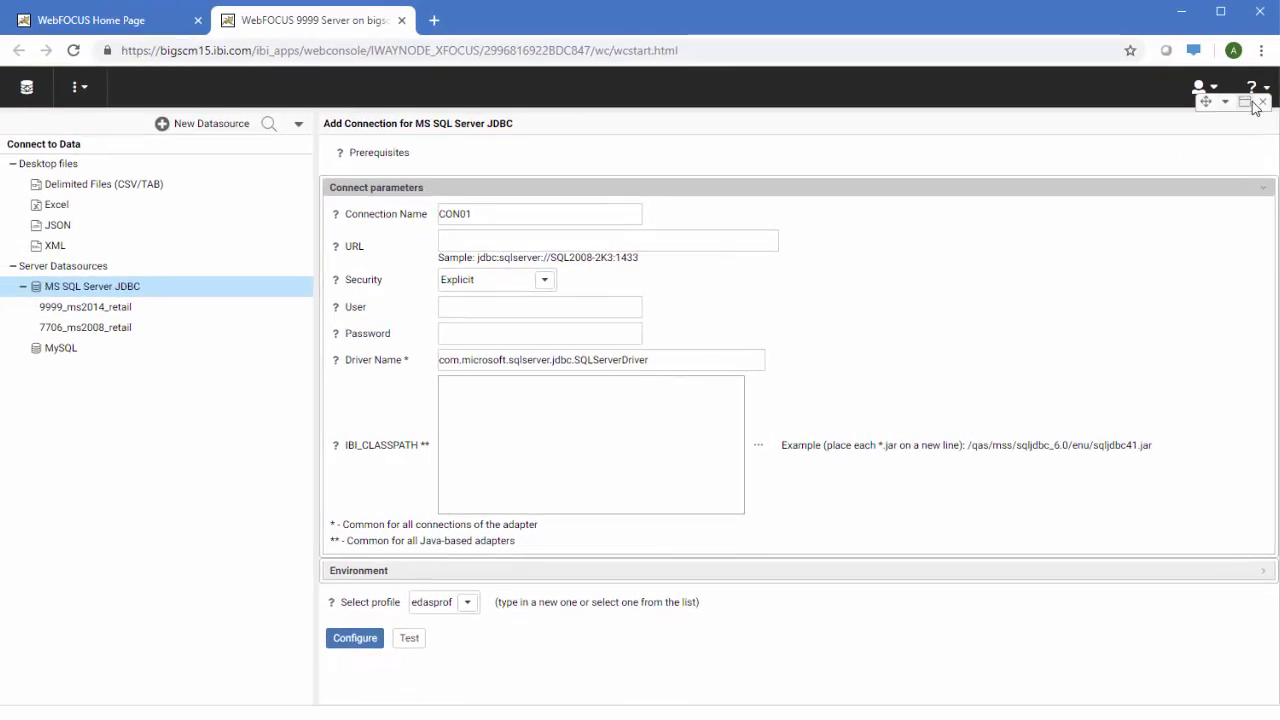
pyautogui.click(1262, 105)
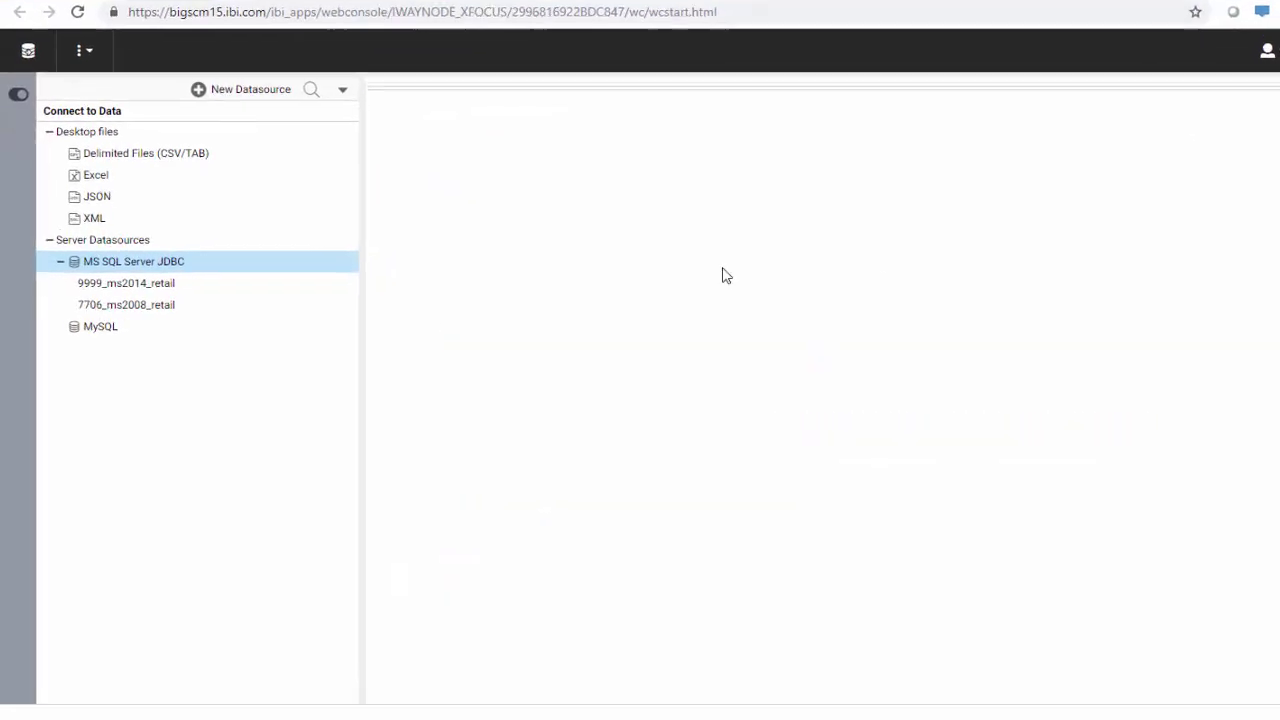
# View the Duplicate Connection form for the 9999_ms2014_retail connection, and close it without configuring anything
pyautogui.rightClick(149, 266)
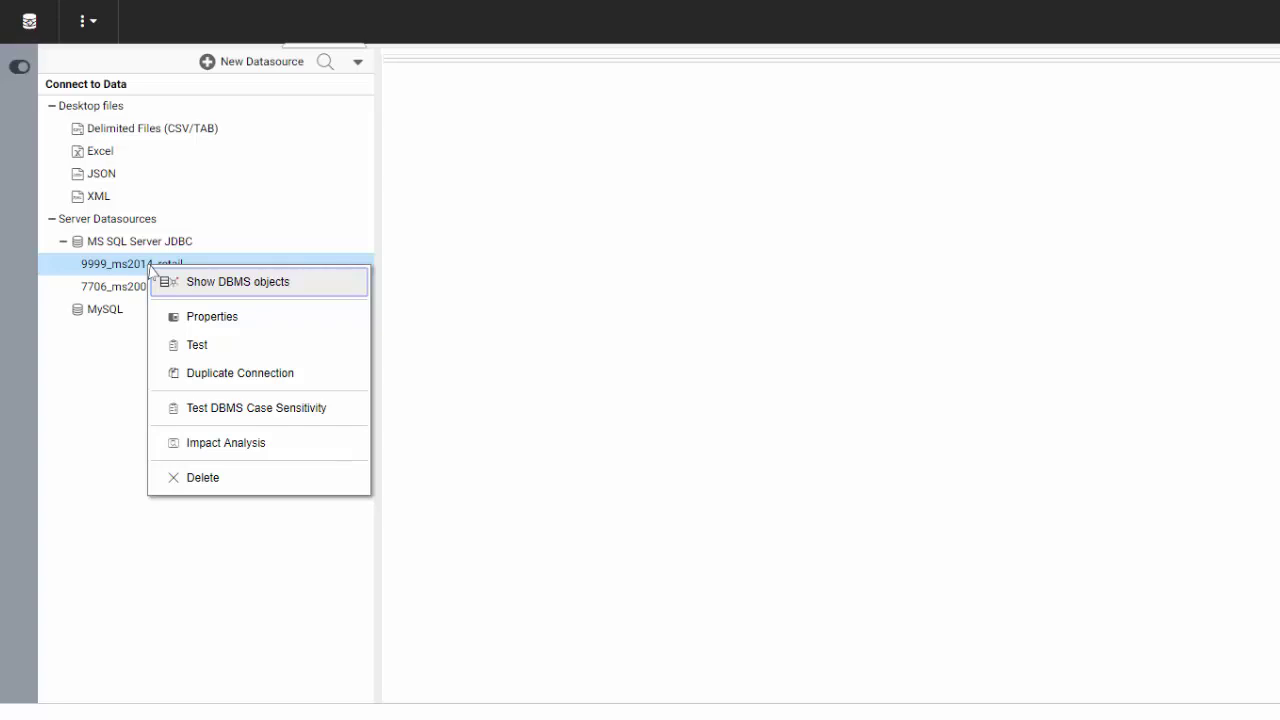
pyautogui.click(250, 376)
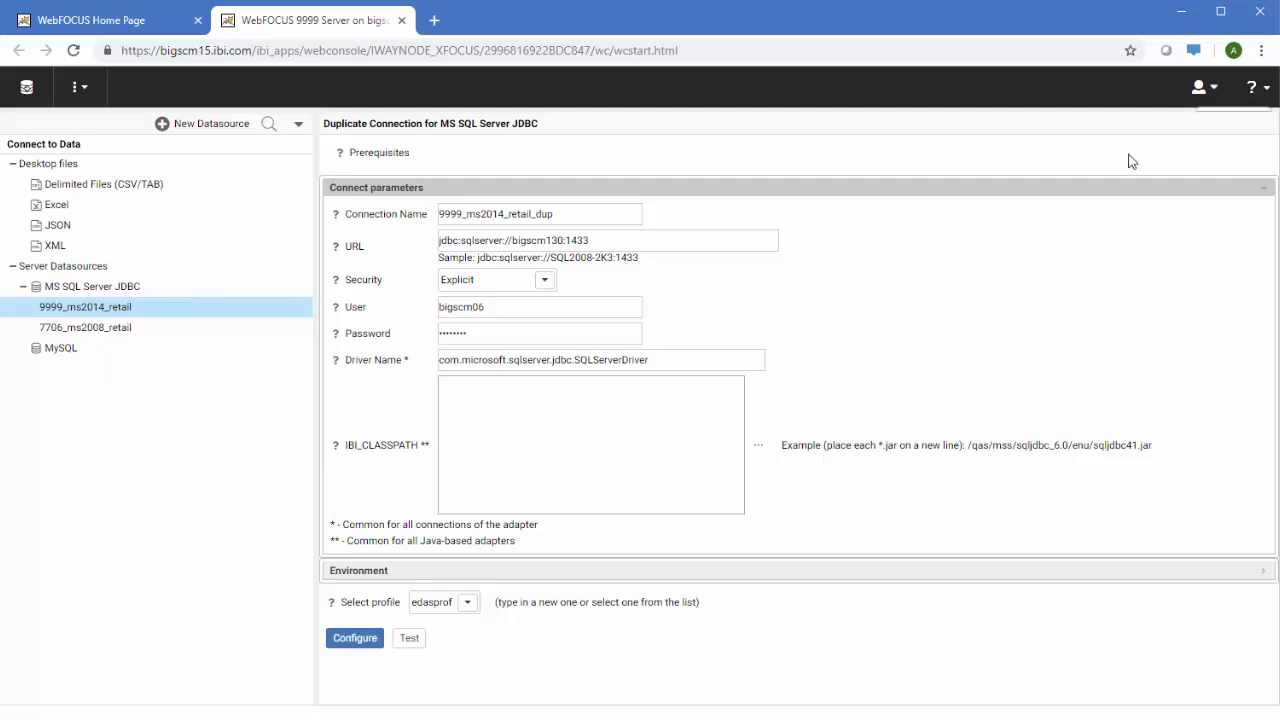
pyautogui.moveTo(1262, 106)
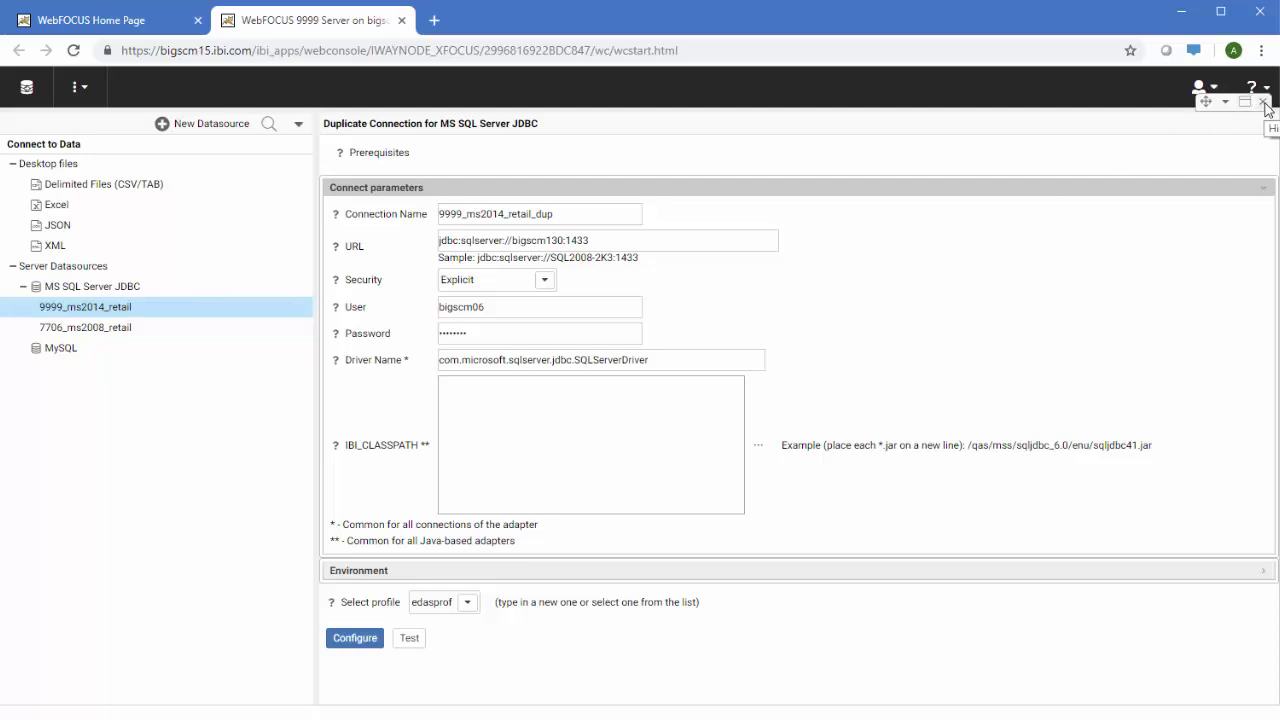
pyautogui.click(1264, 103)
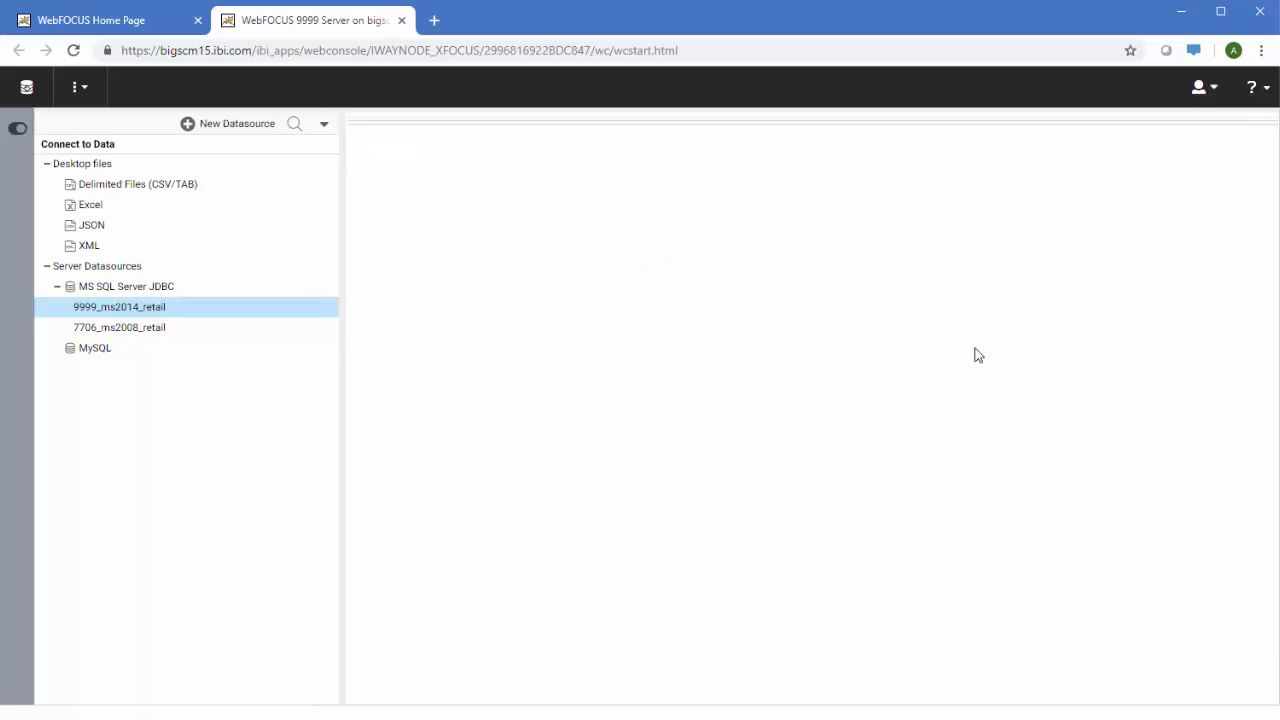
# Show the DBMS objects of the 9999_ms2014_retail connection and filter the tables by the object name "cent"
pyautogui.rightClick(134, 307)
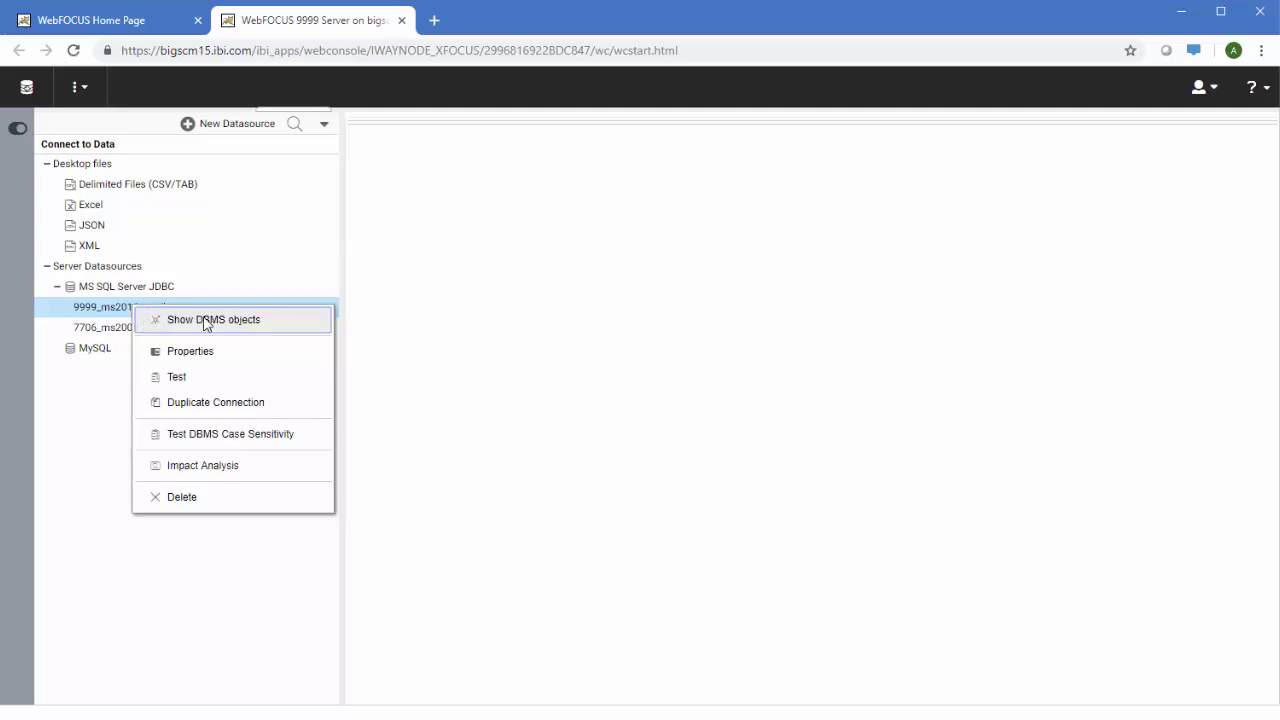
pyautogui.click(204, 320)
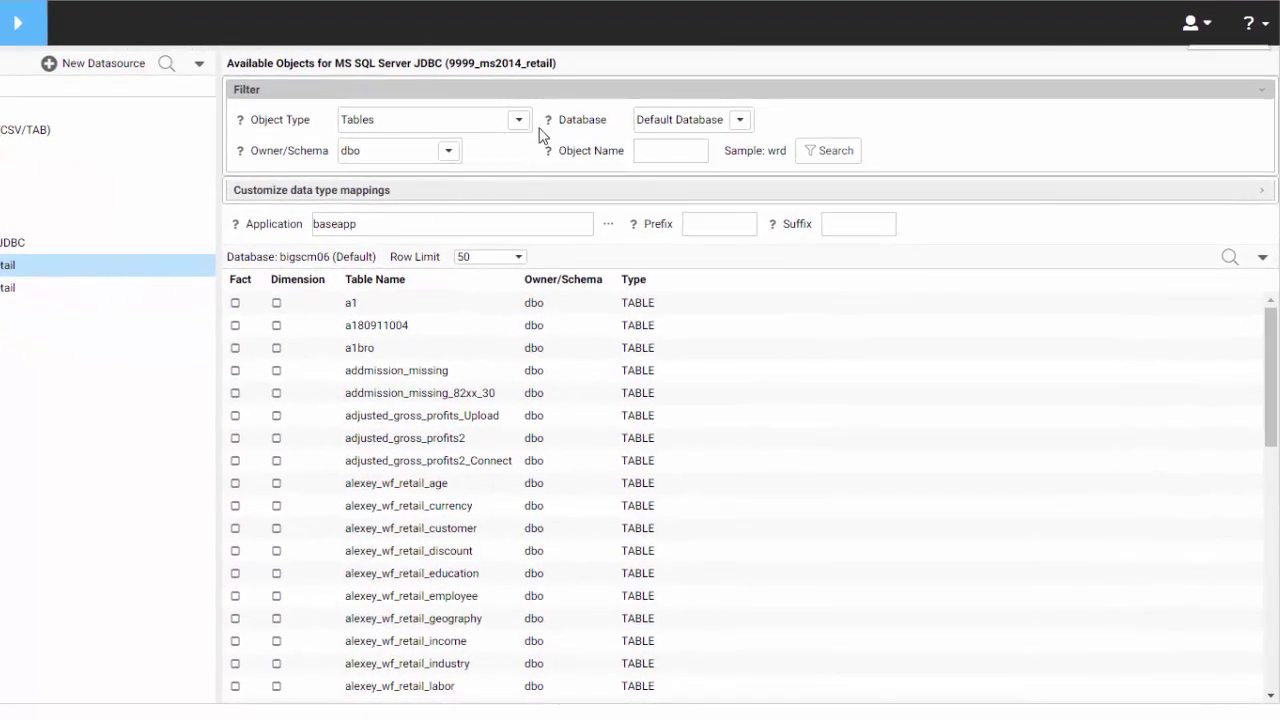
pyautogui.click(520, 120)
pyautogui.click(520, 121)
pyautogui.click(741, 120)
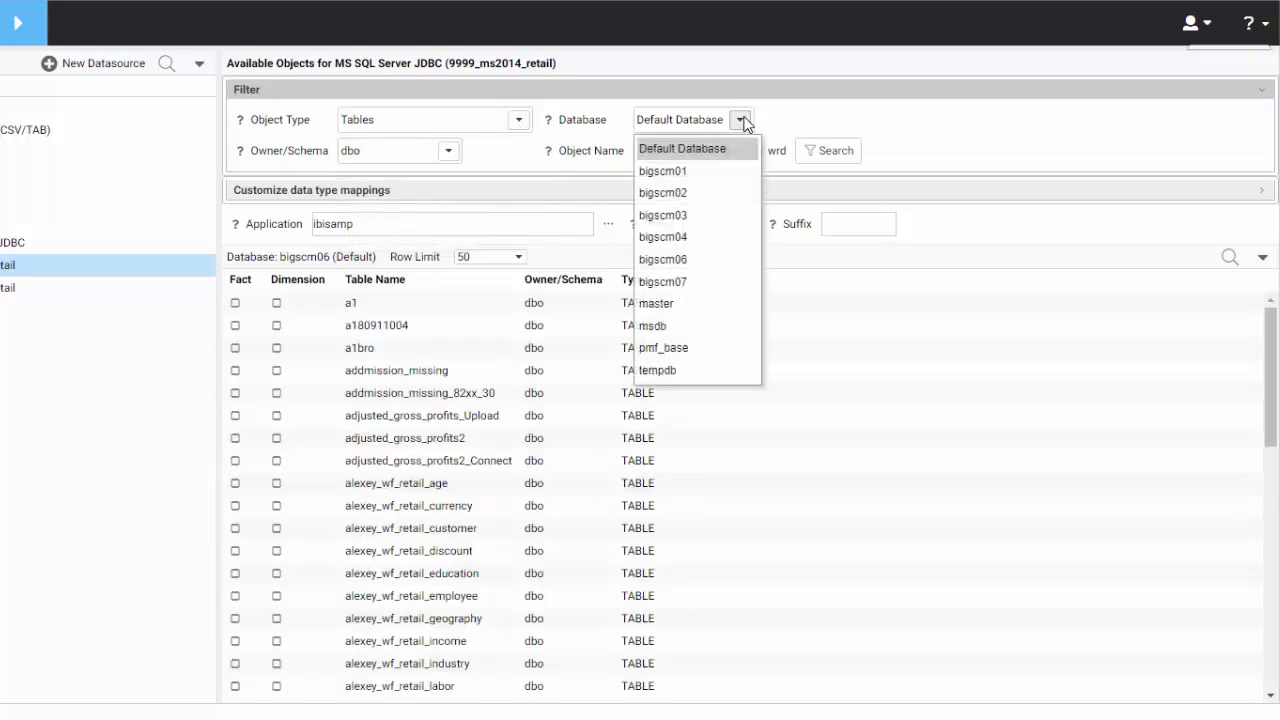
pyautogui.click(743, 121)
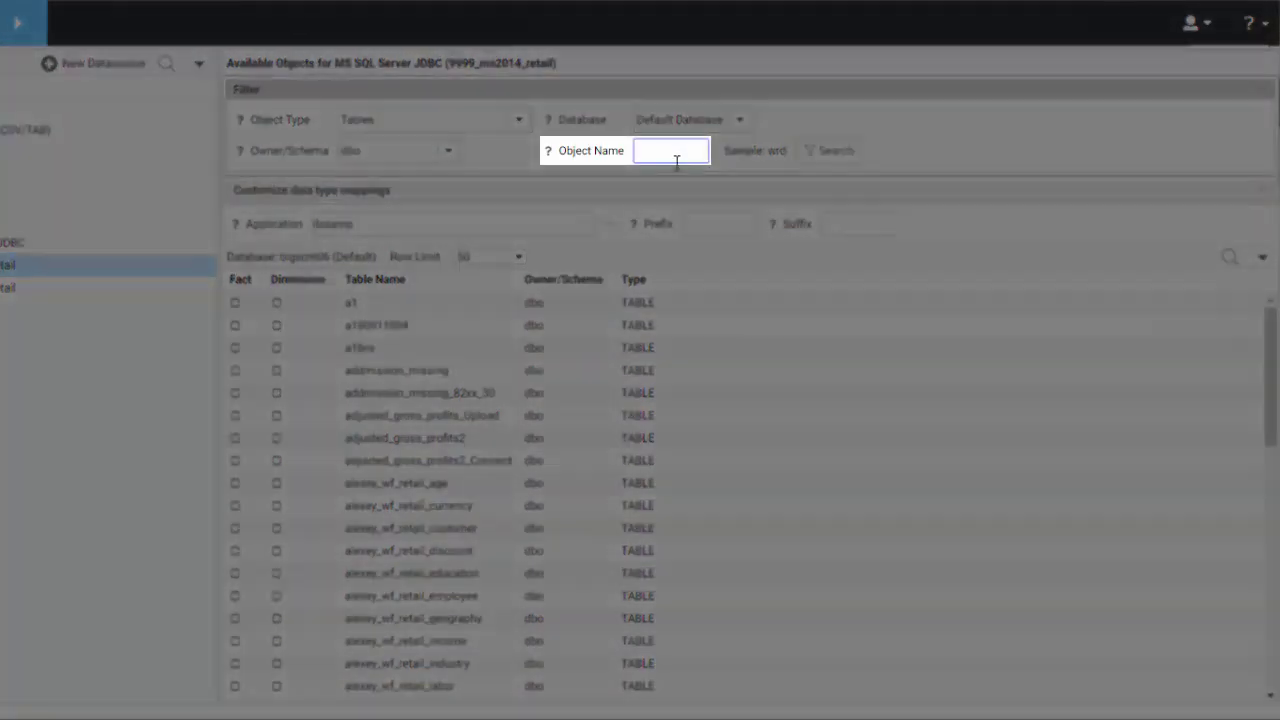
pyautogui.write('cent')
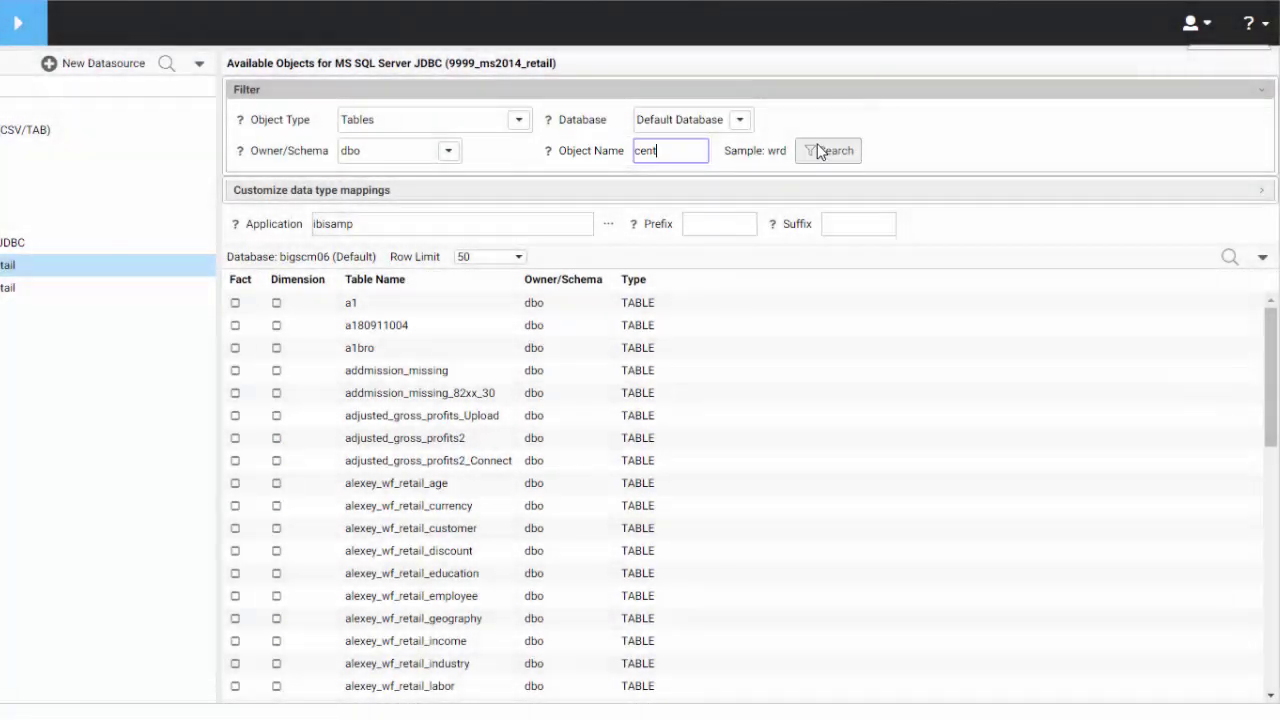
pyautogui.click(820, 150)
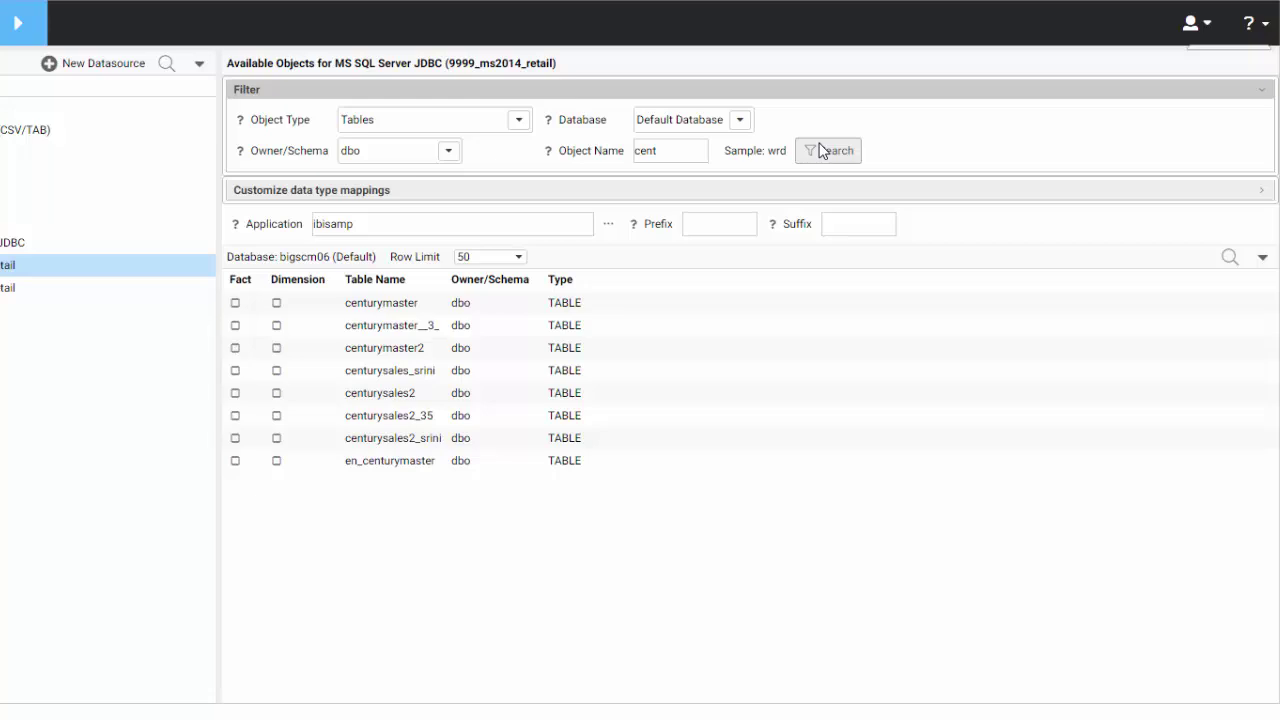
# View the applications available for storing the metadata, and close the selection without changing ibisamp
pyautogui.click(610, 227)
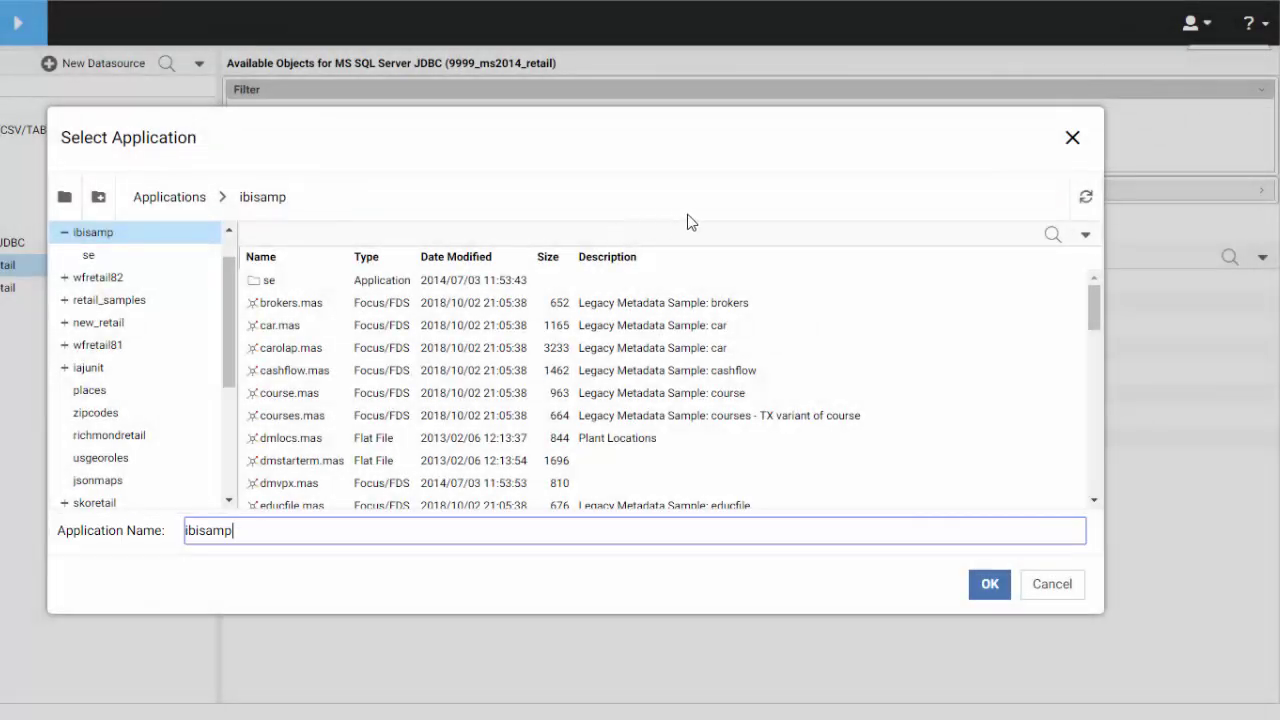
pyautogui.click(1073, 138)
pyautogui.click(1073, 138)
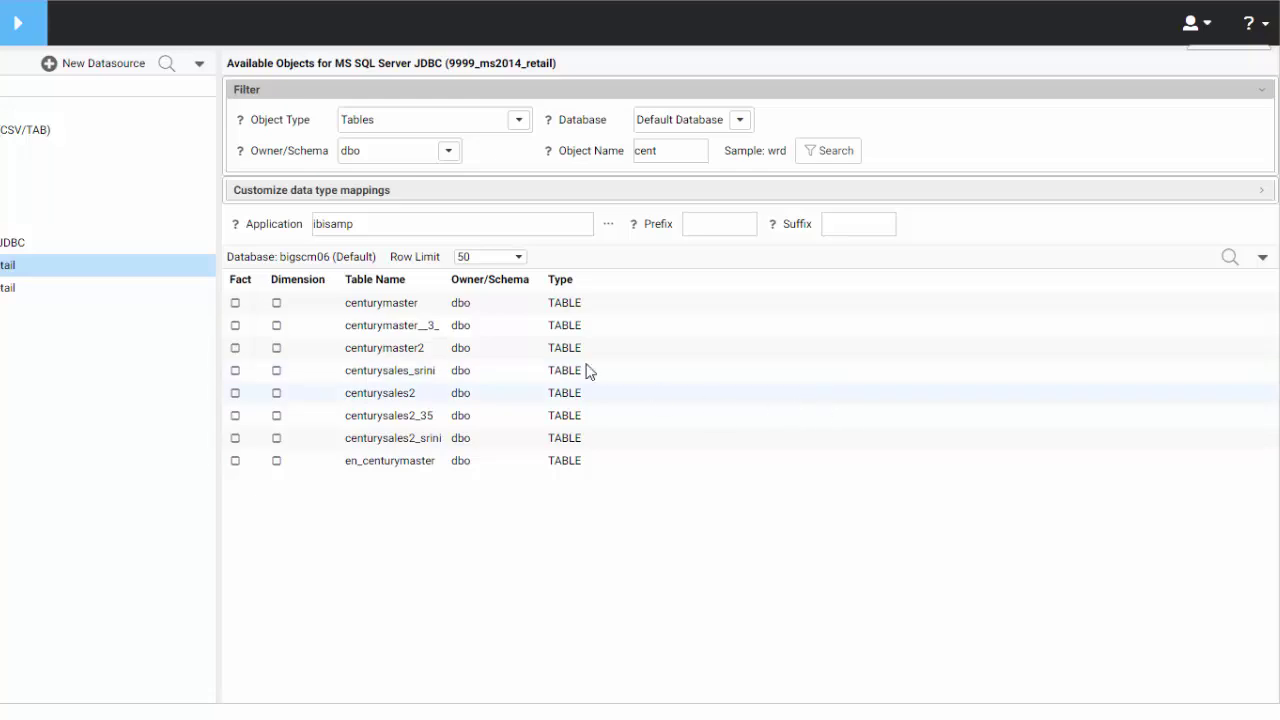
# Mark the centurymaster table as a fact and create a synonym with a cluster for it
pyautogui.click(236, 304)
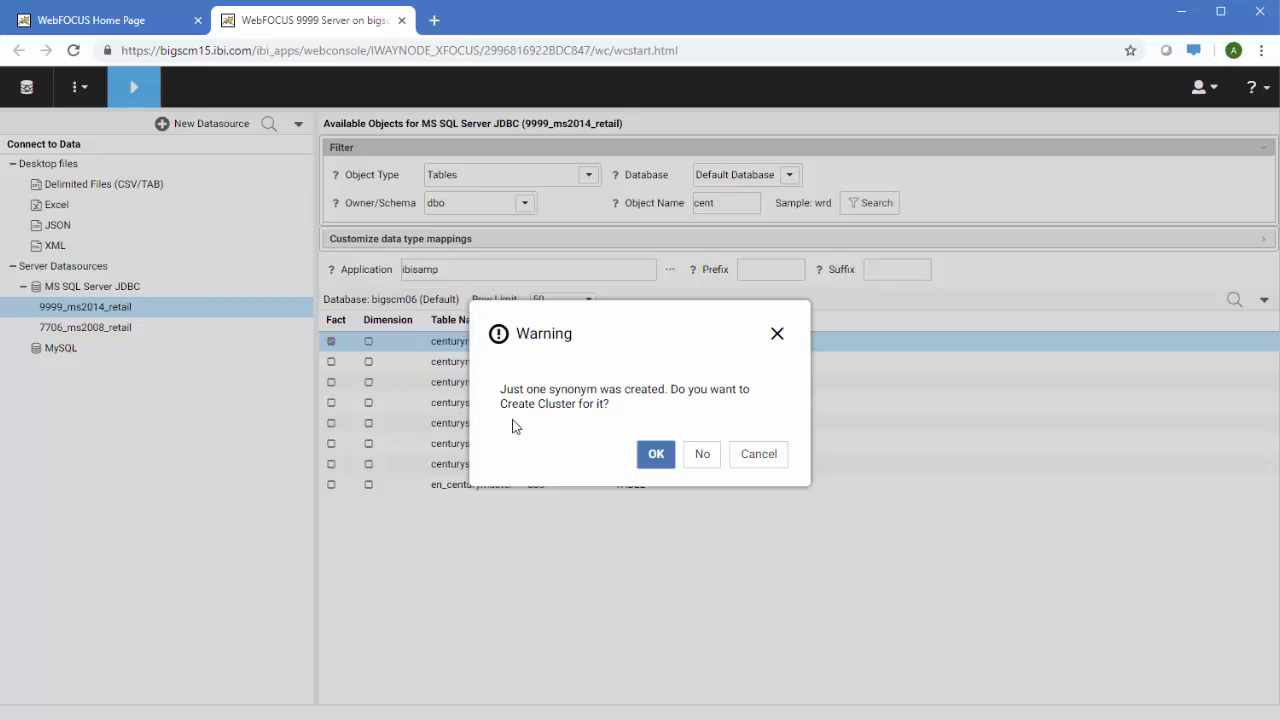
pyautogui.click(656, 455)
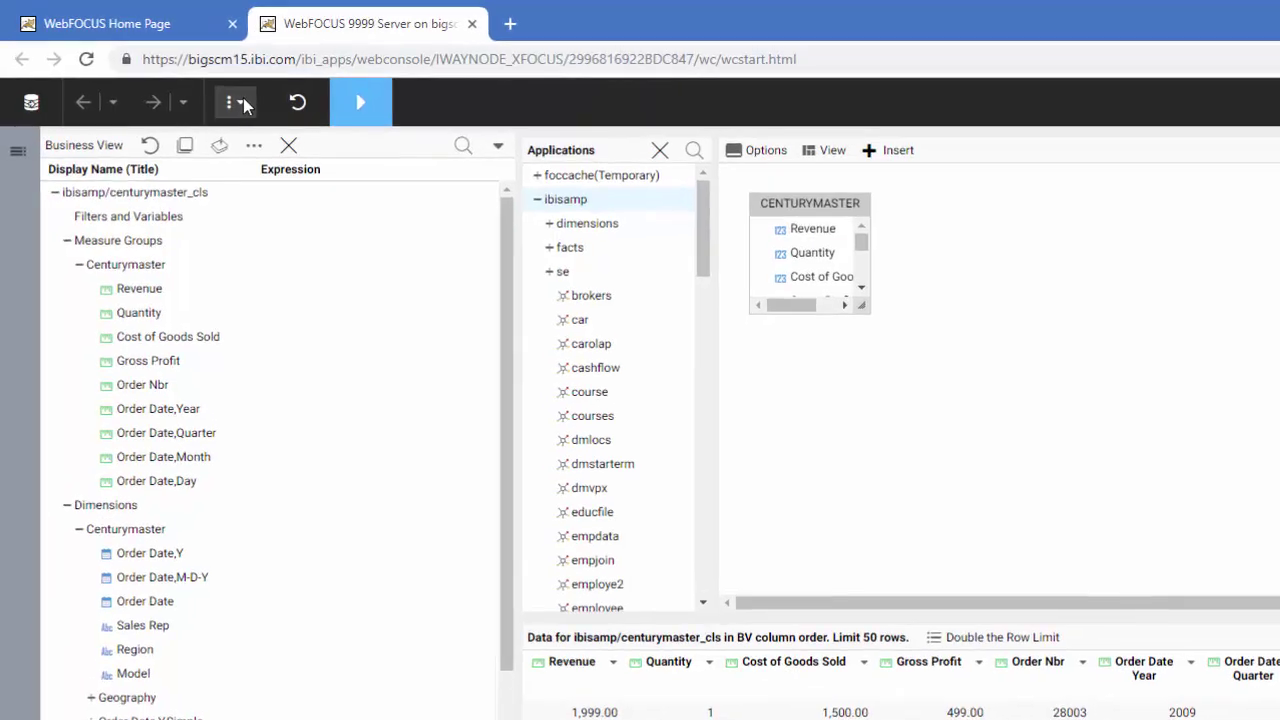
pyautogui.click(243, 103)
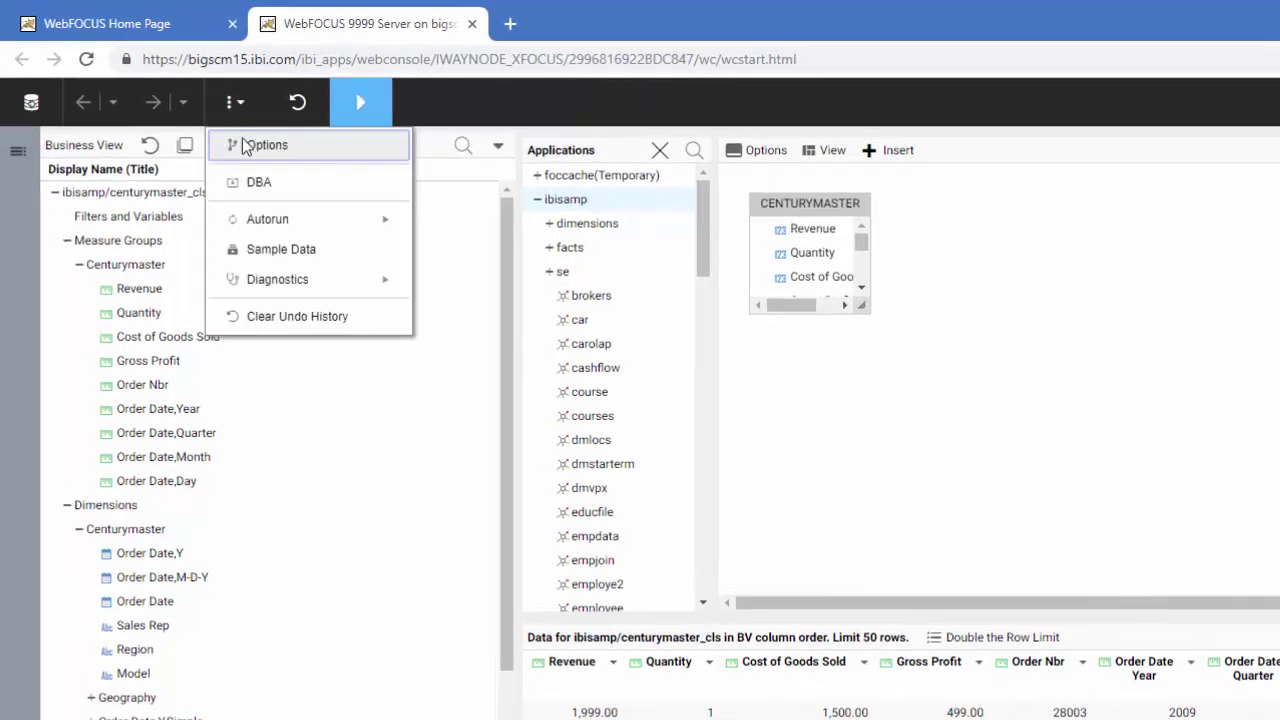
pyautogui.moveTo(287, 281)
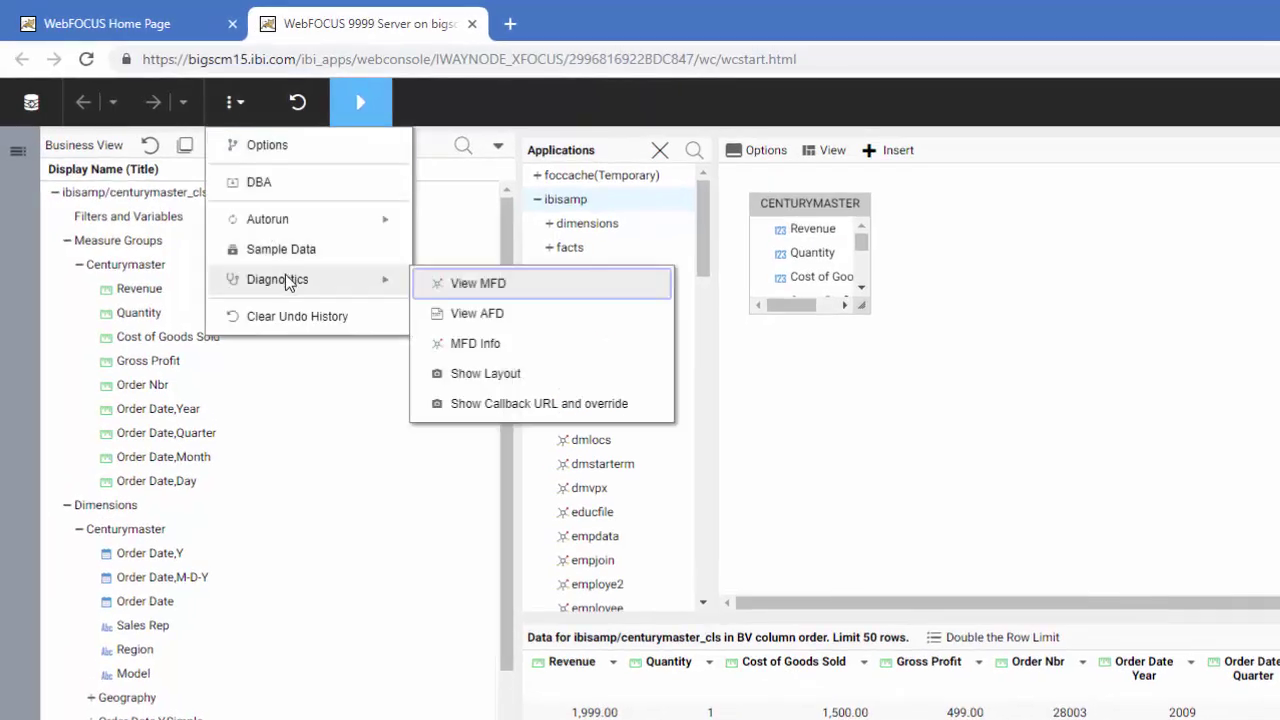
pyautogui.click(473, 115)
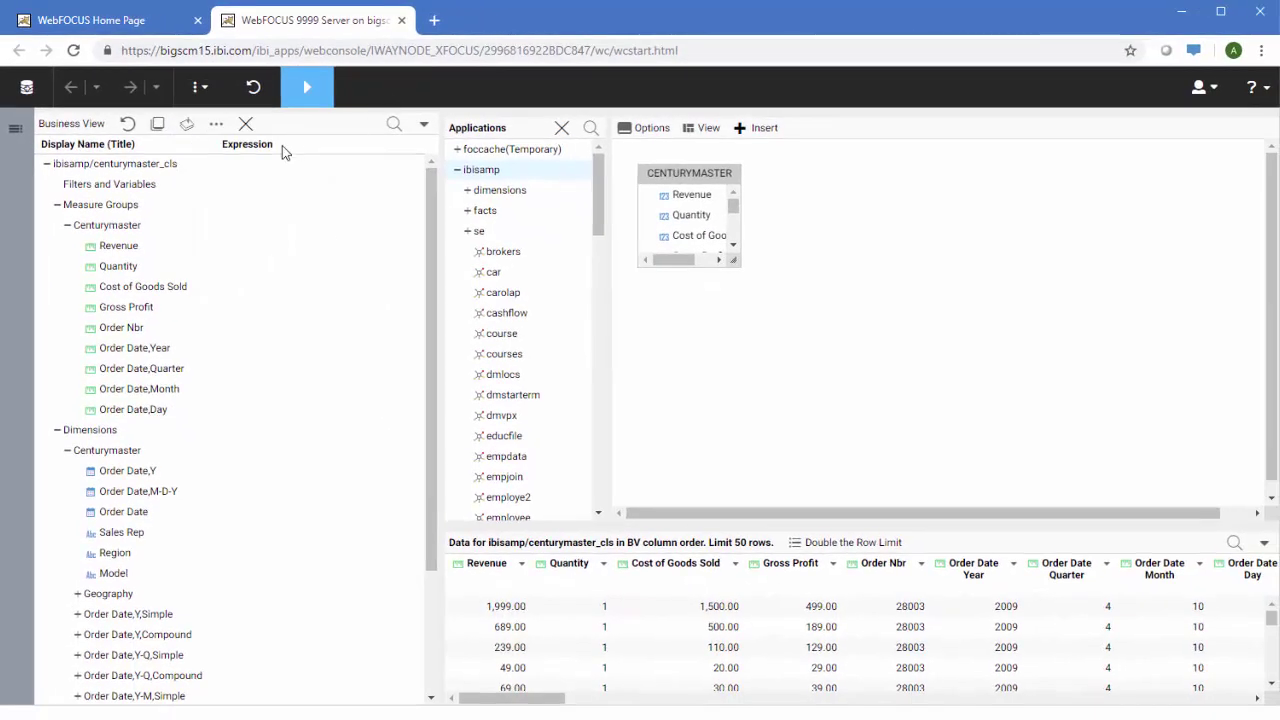
# Show the Table / Column view beside the Business View, and undo that layout change
pyautogui.click(15, 128)
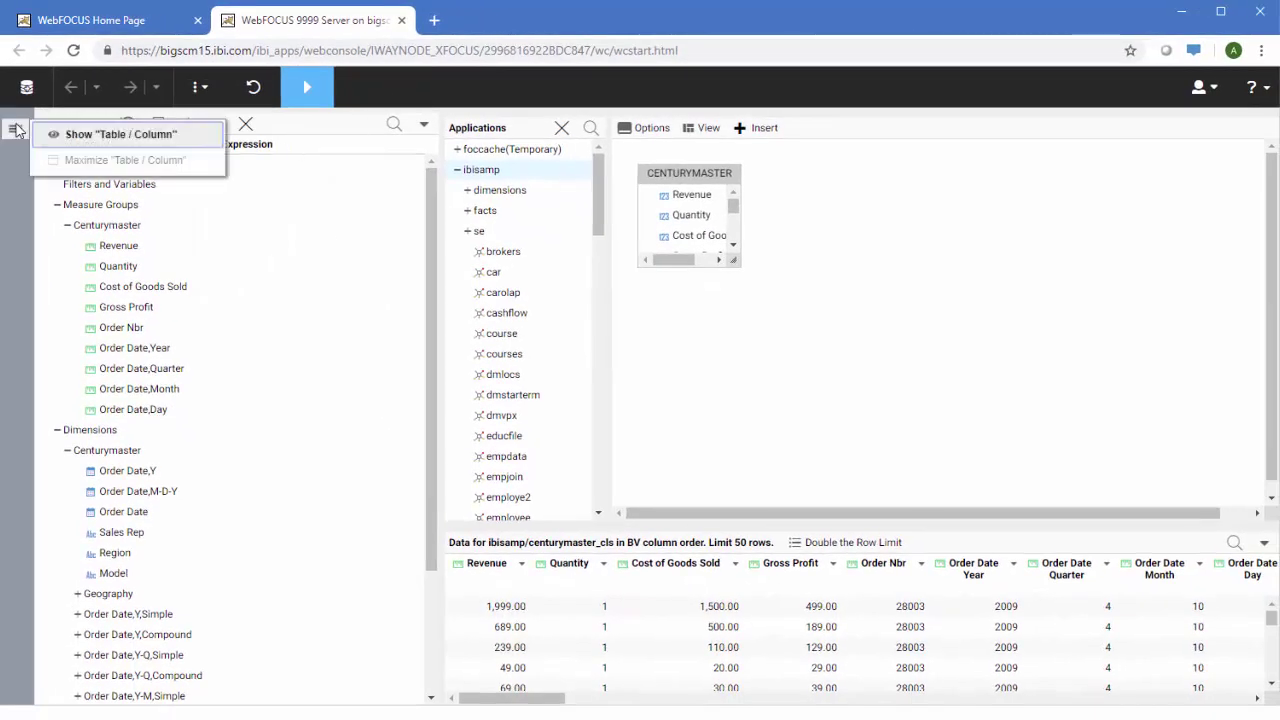
pyautogui.click(93, 142)
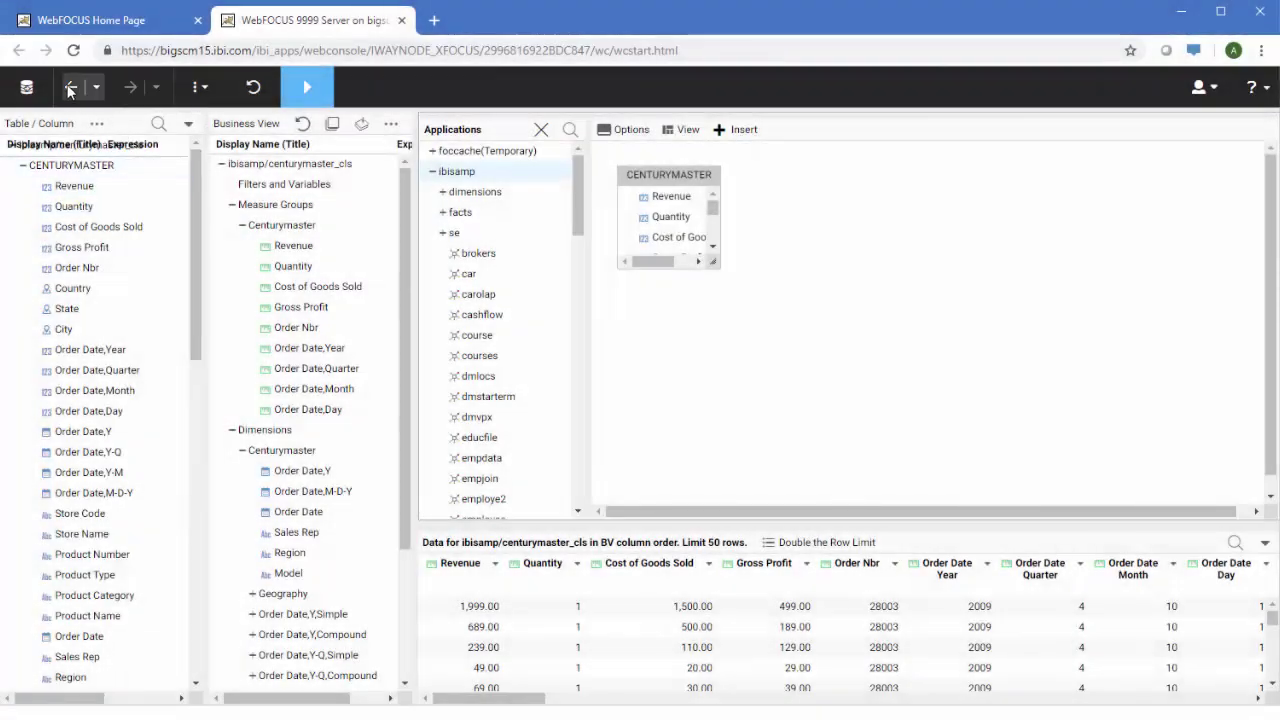
pyautogui.click(68, 88)
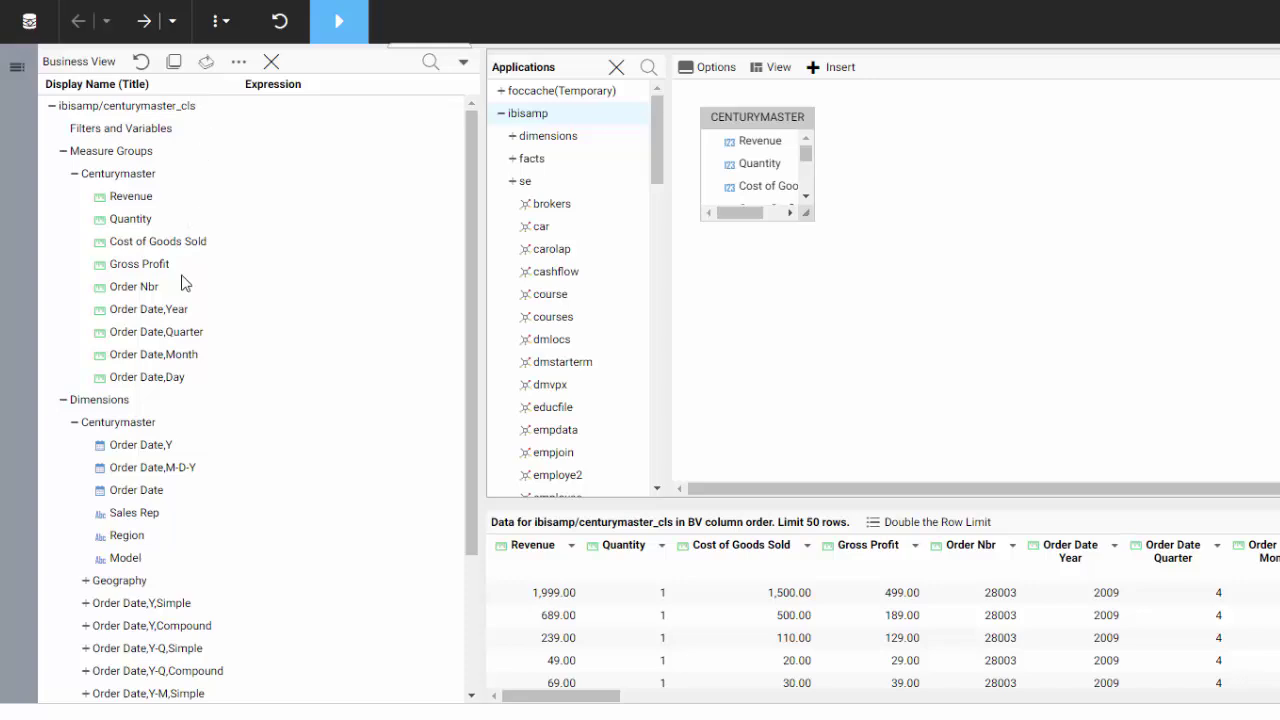
# Examine the commands offered for the Region field, including custom data profiling, the help topics, and the commands for the Quantity data column
pyautogui.rightClick(128, 538)
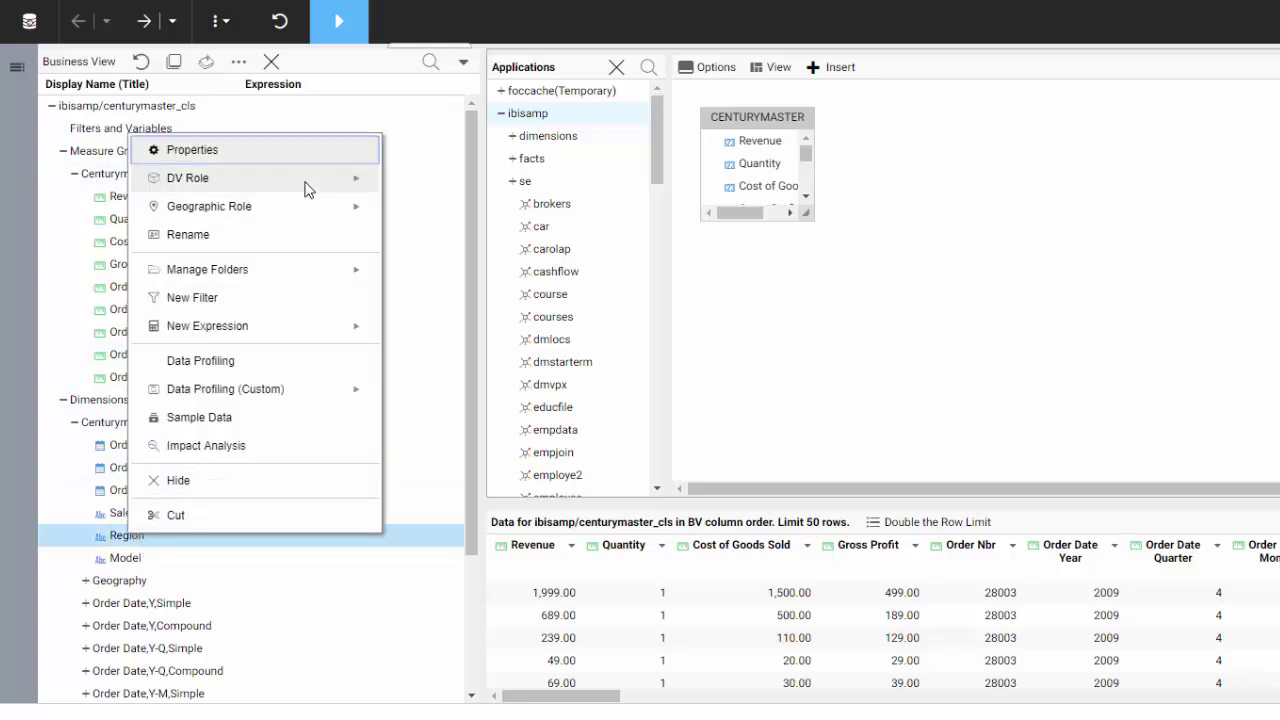
pyautogui.moveTo(306, 189)
pyautogui.moveTo(287, 215)
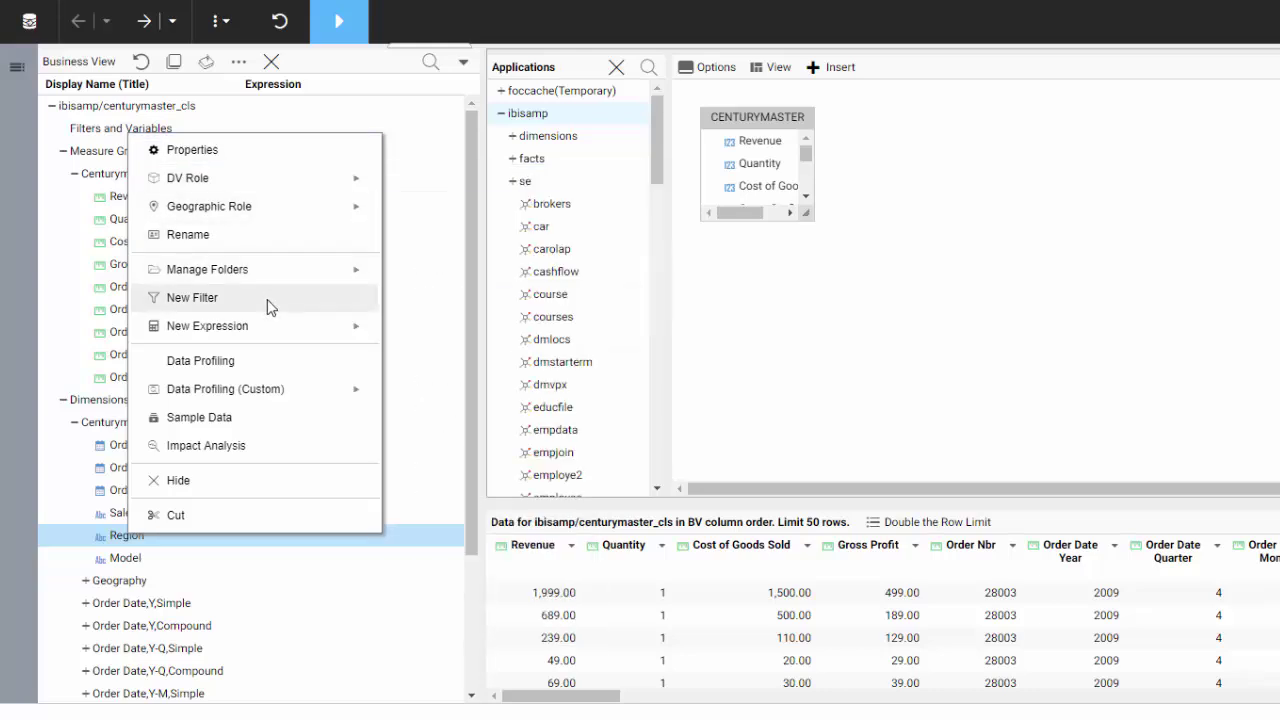
pyautogui.moveTo(261, 327)
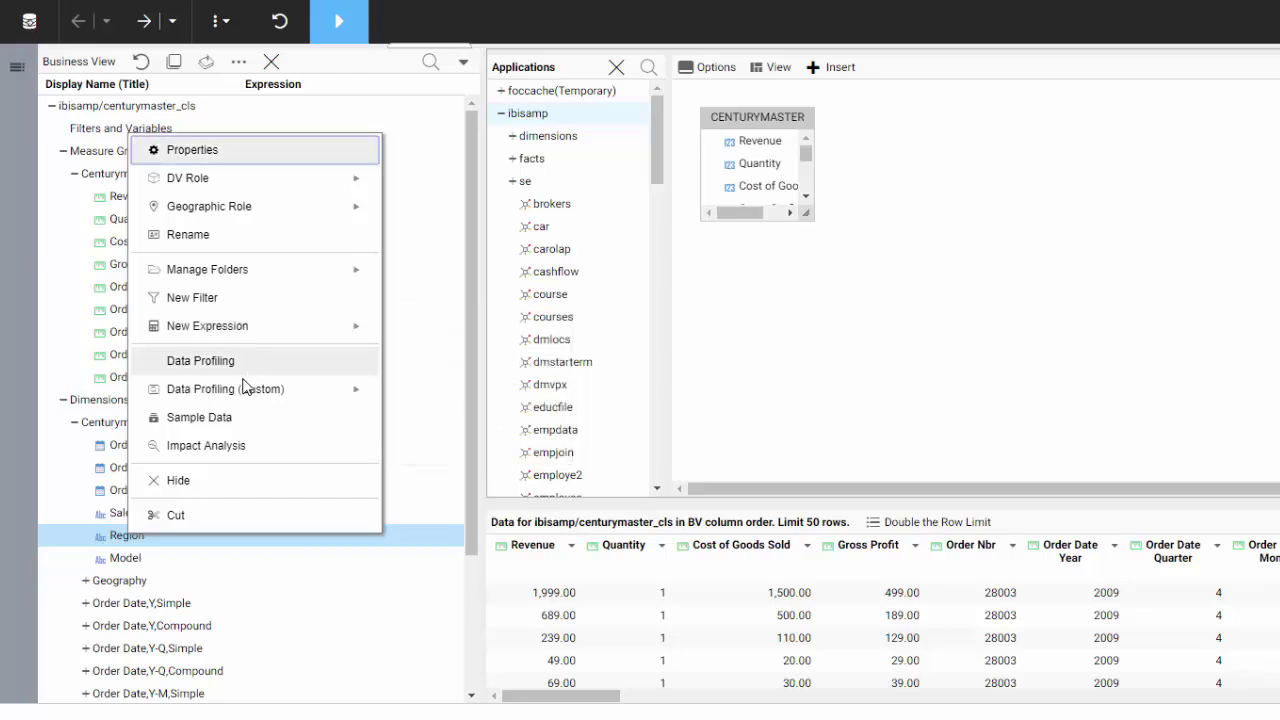
pyautogui.moveTo(242, 392)
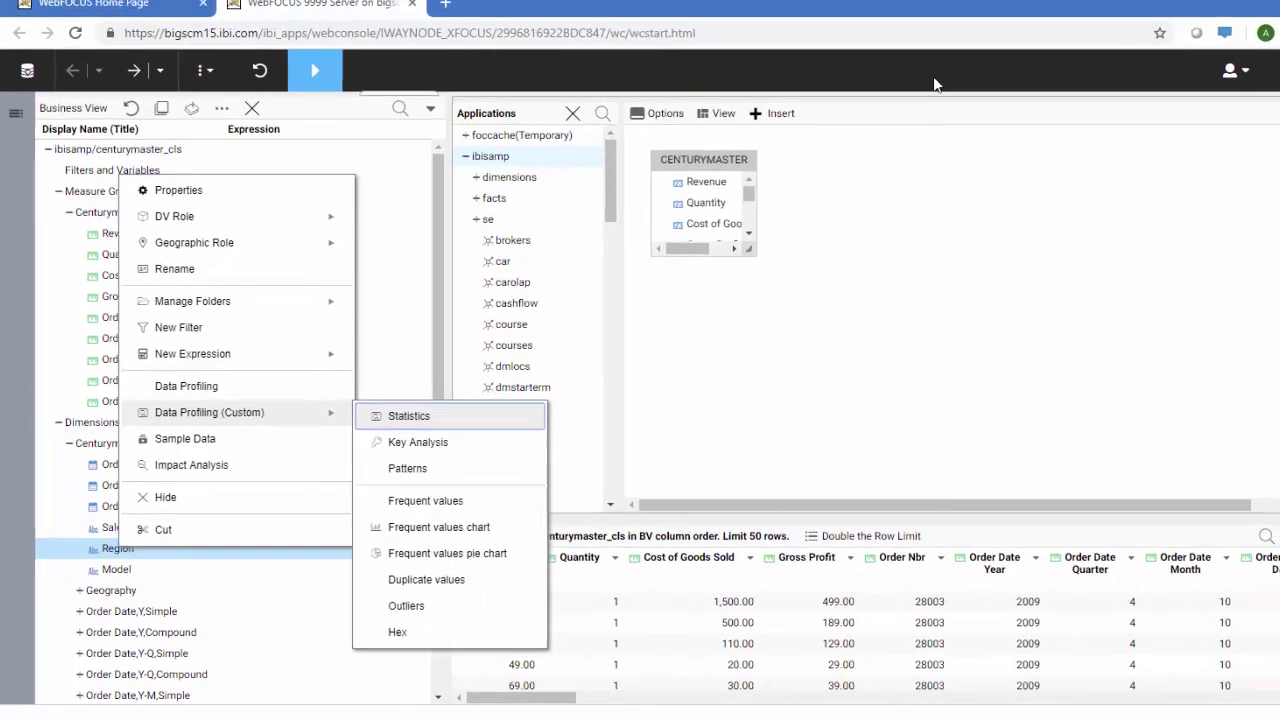
pyautogui.click(1031, 11)
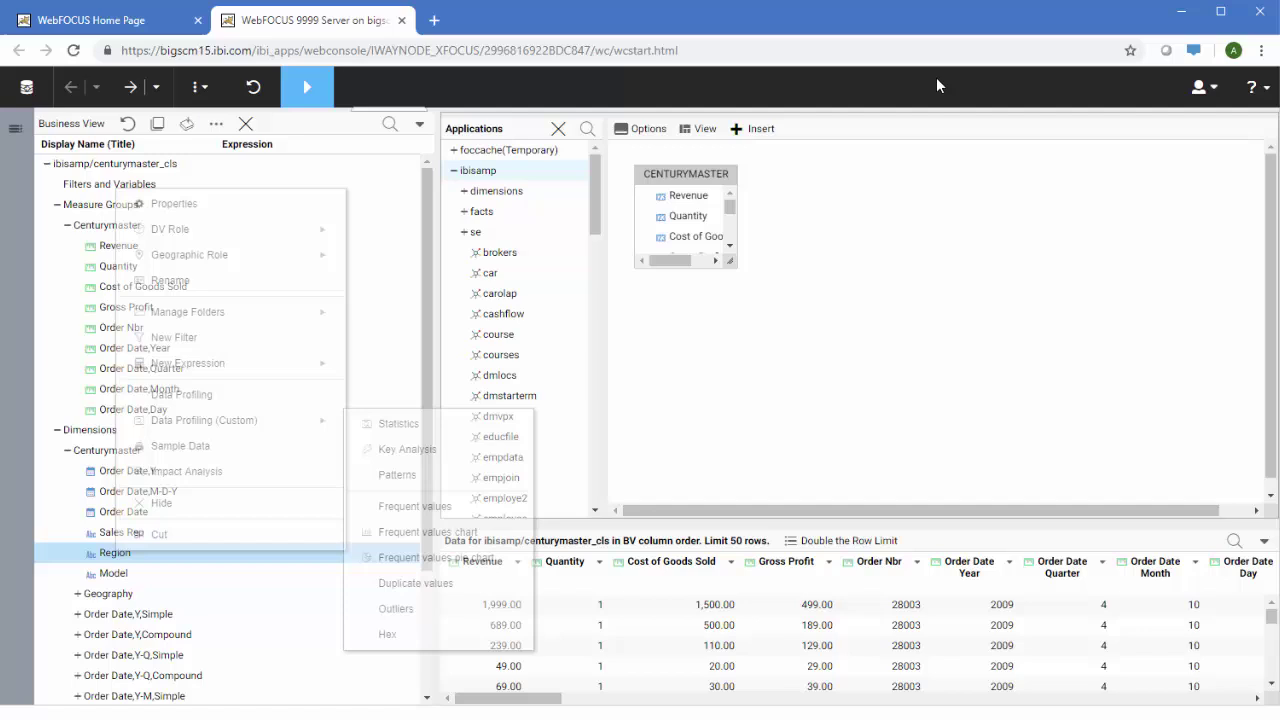
pyautogui.click(1263, 90)
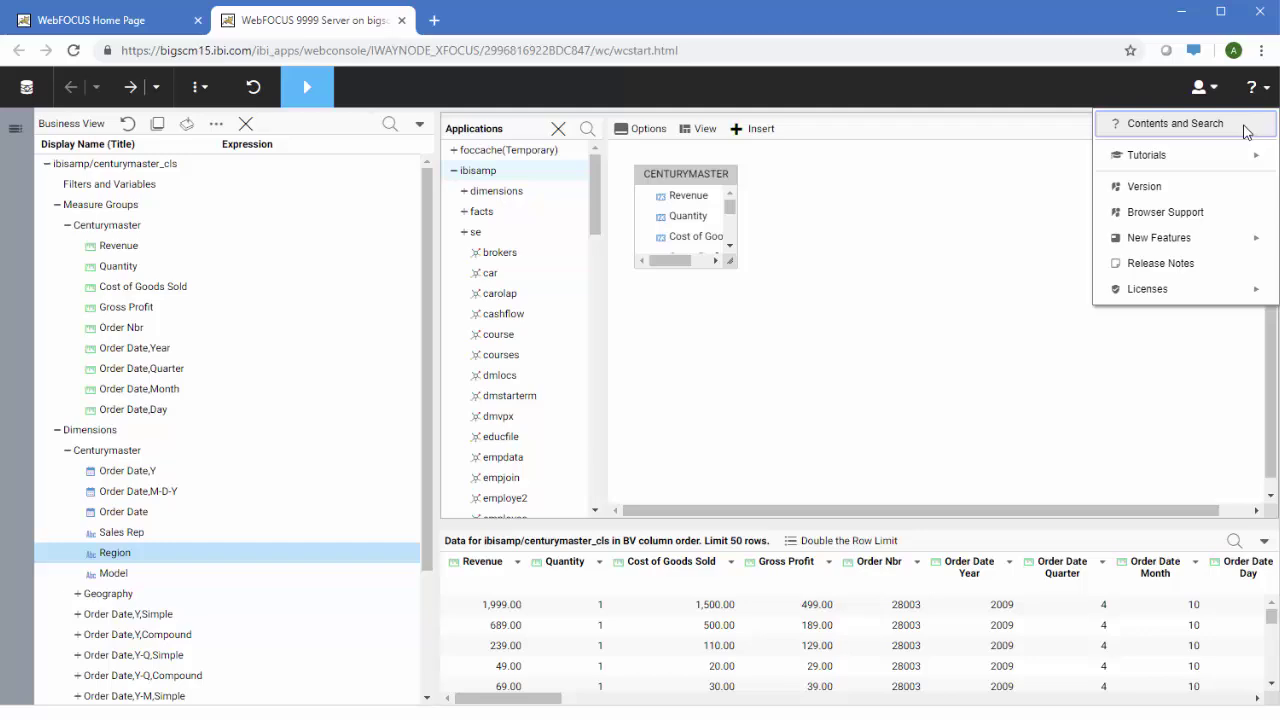
pyautogui.click(1080, 90)
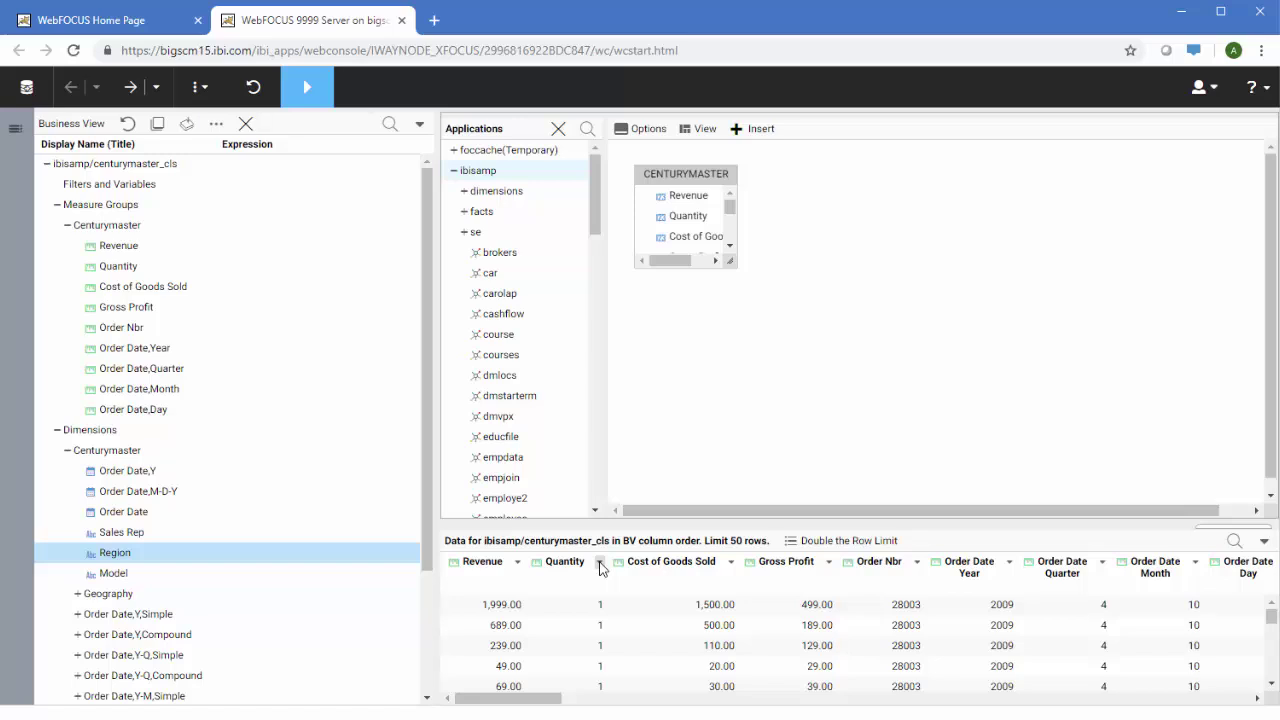
pyautogui.click(600, 566)
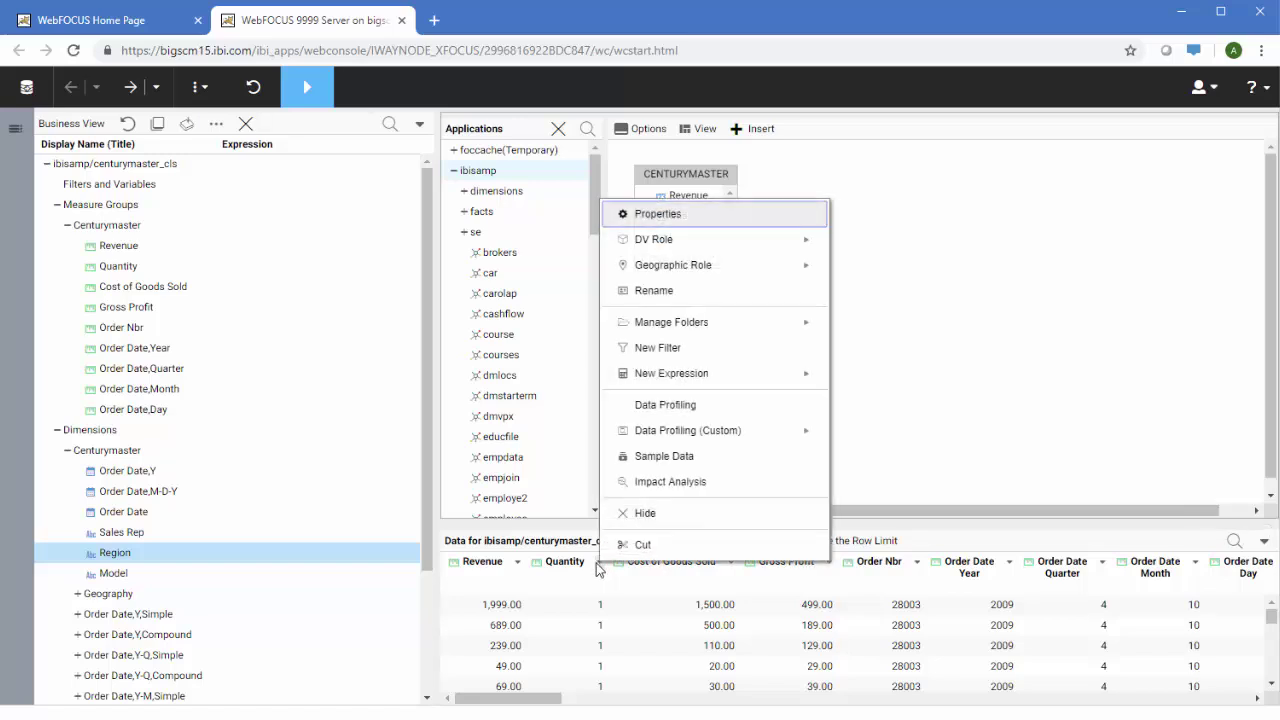
pyautogui.click(1024, 395)
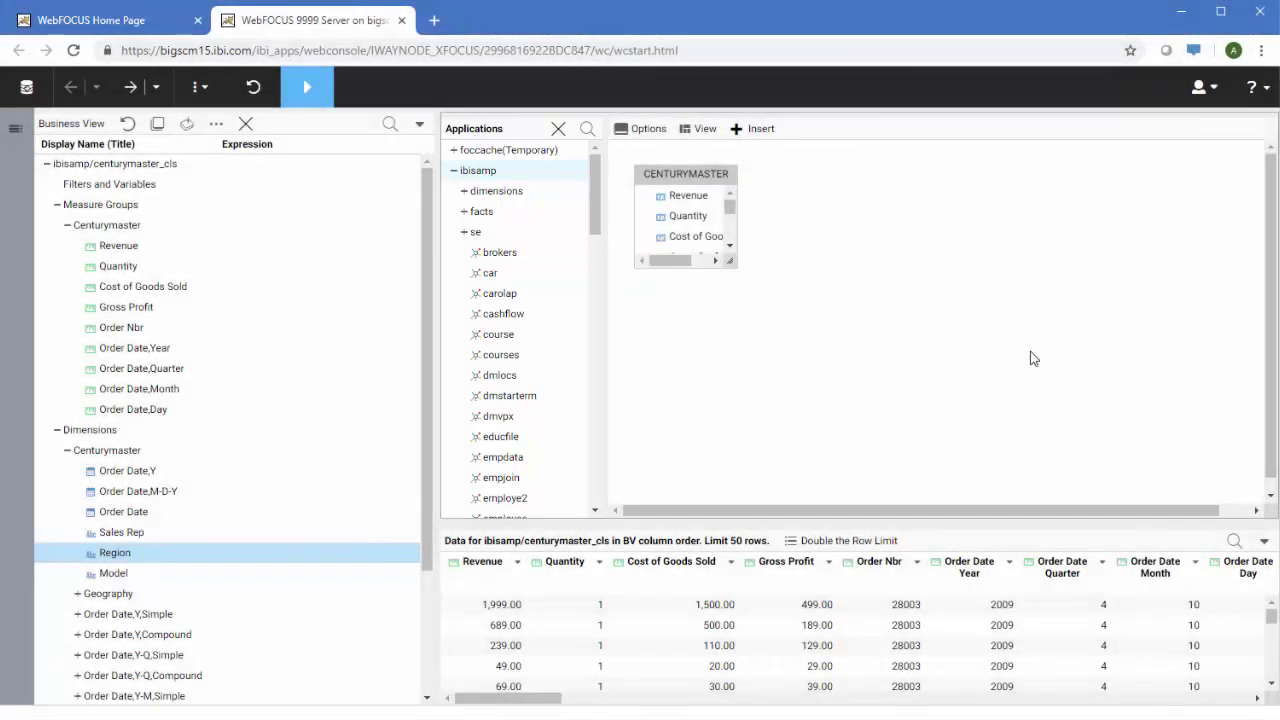
# View the Join Editor options and the commands for arranging and inserting tables in the join diagram, without changing anything
pyautogui.click(645, 131)
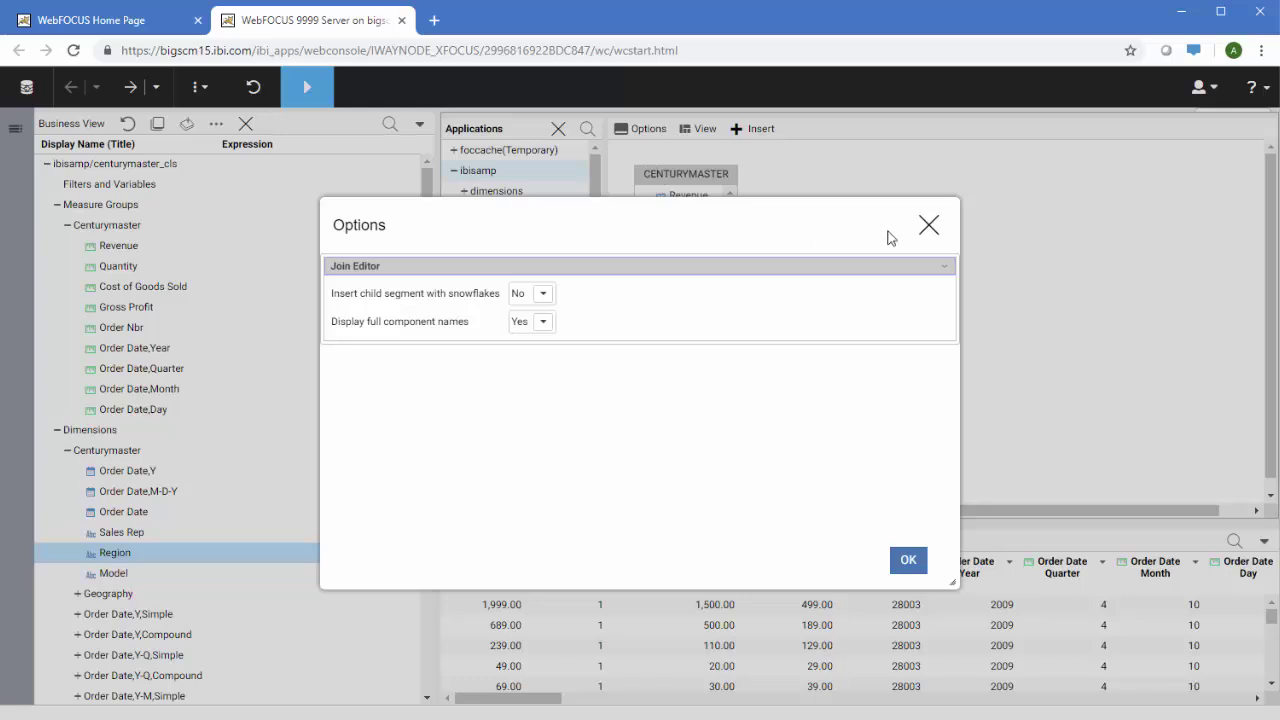
pyautogui.click(929, 225)
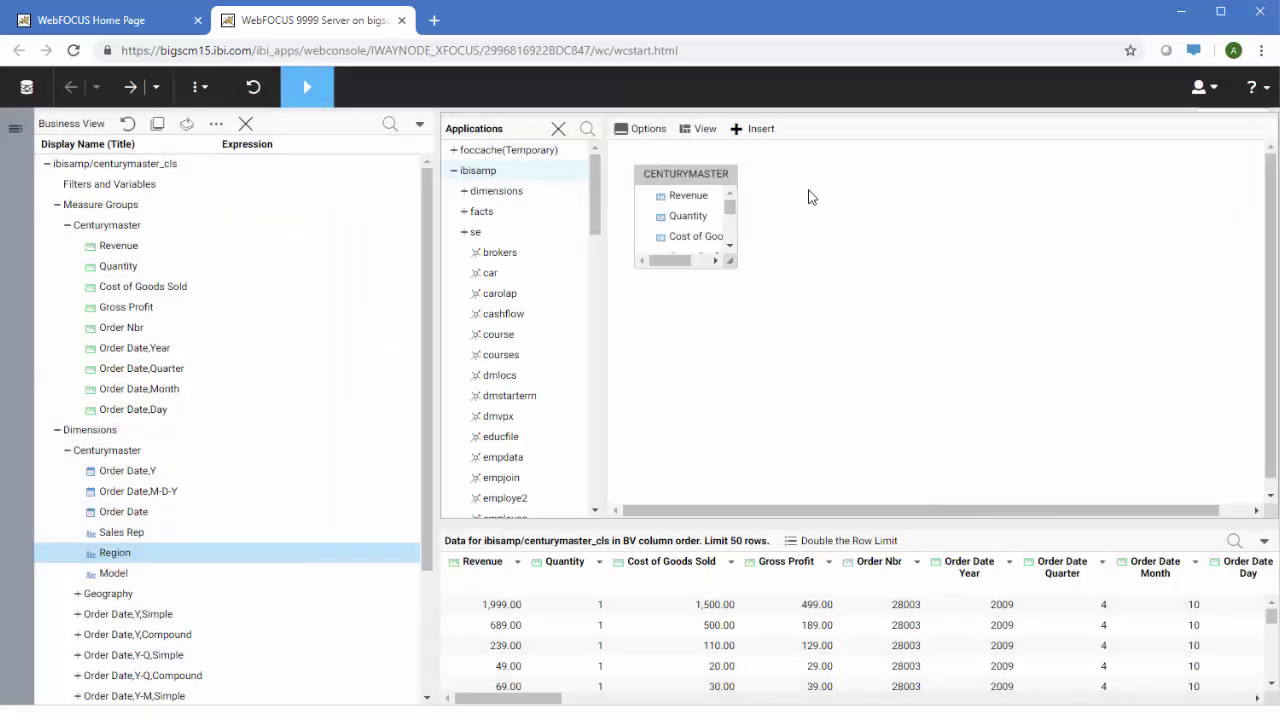
pyautogui.click(702, 129)
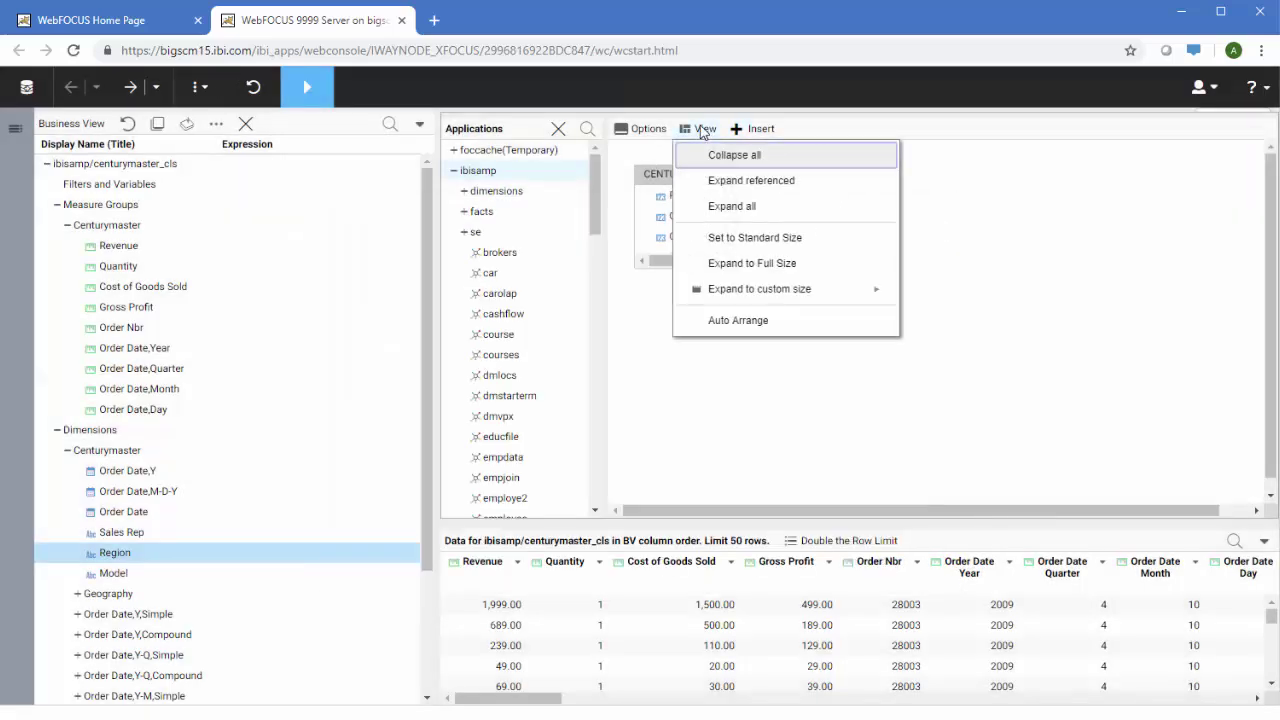
pyautogui.click(1018, 256)
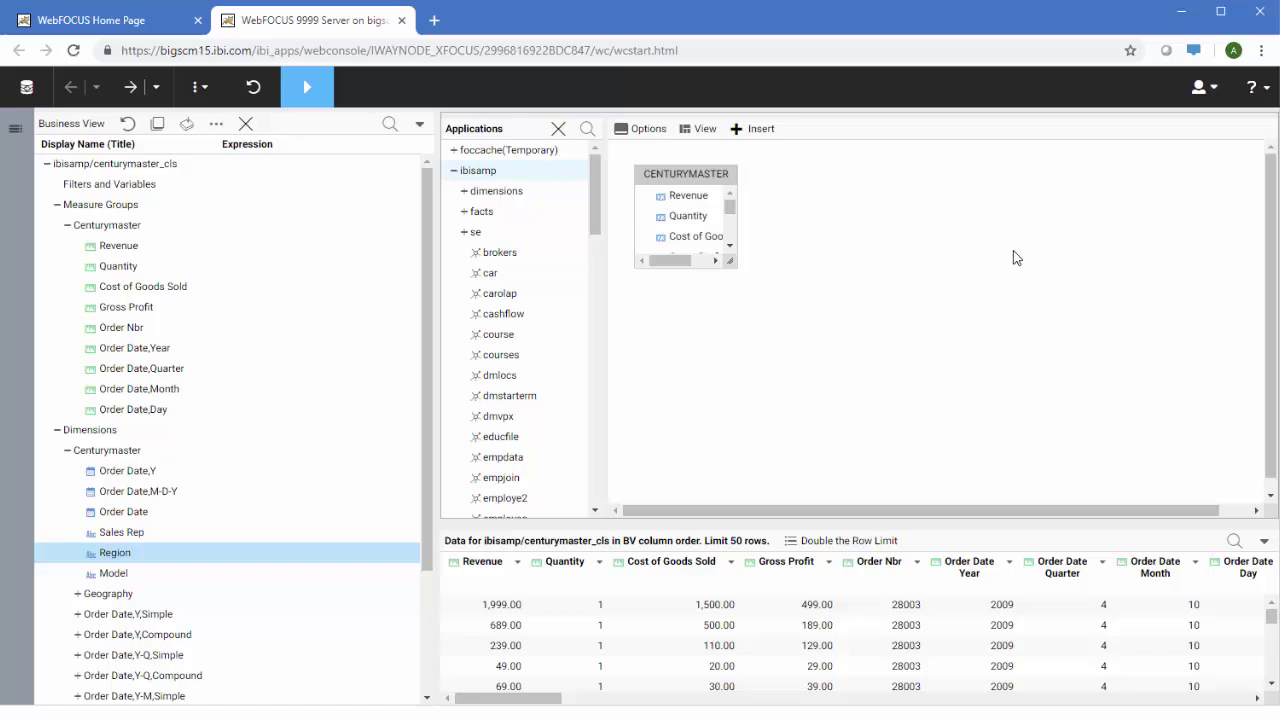
pyautogui.click(753, 136)
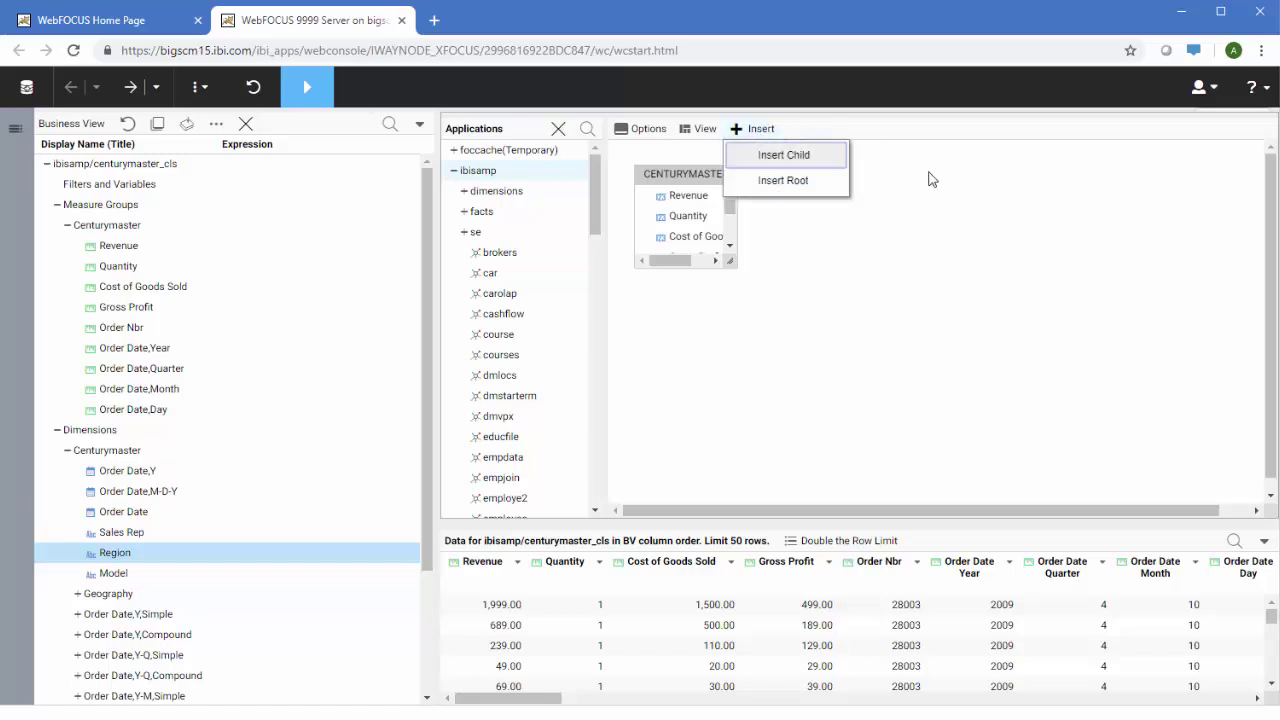
pyautogui.click(977, 257)
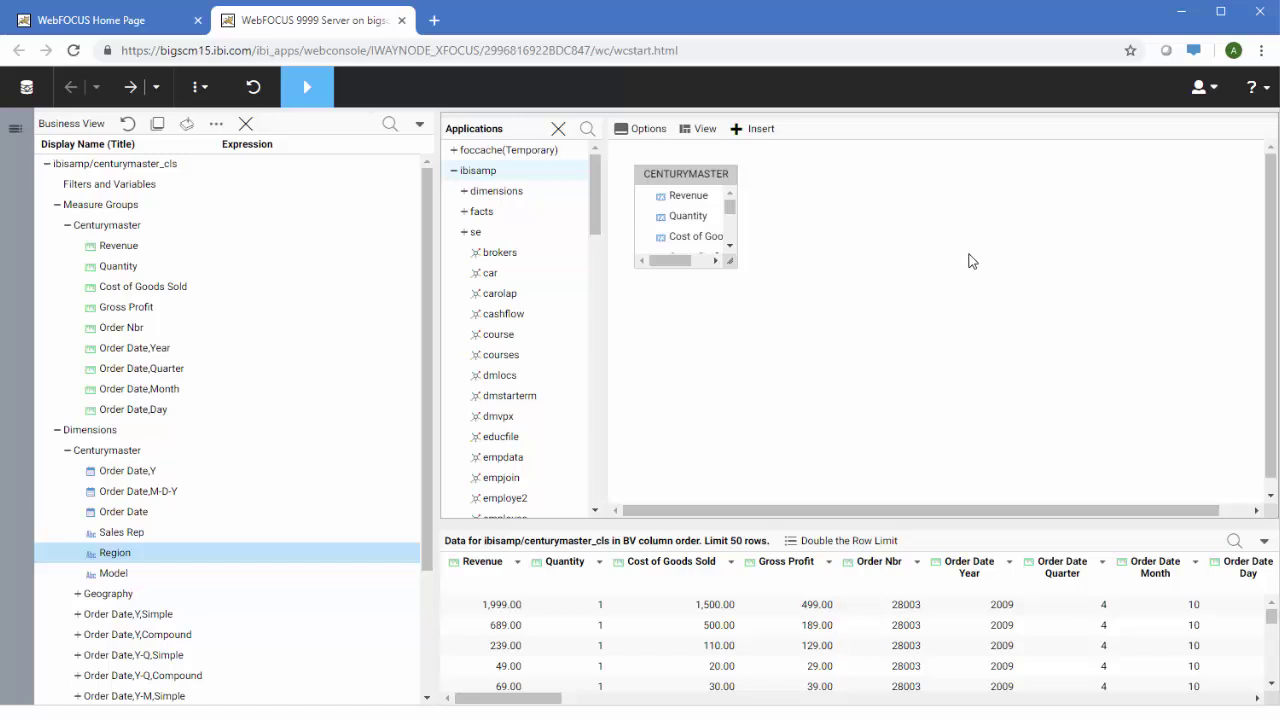
# Save the cluster metadata as centurymaster_new in the ibisamp application
pyautogui.click(314, 87)
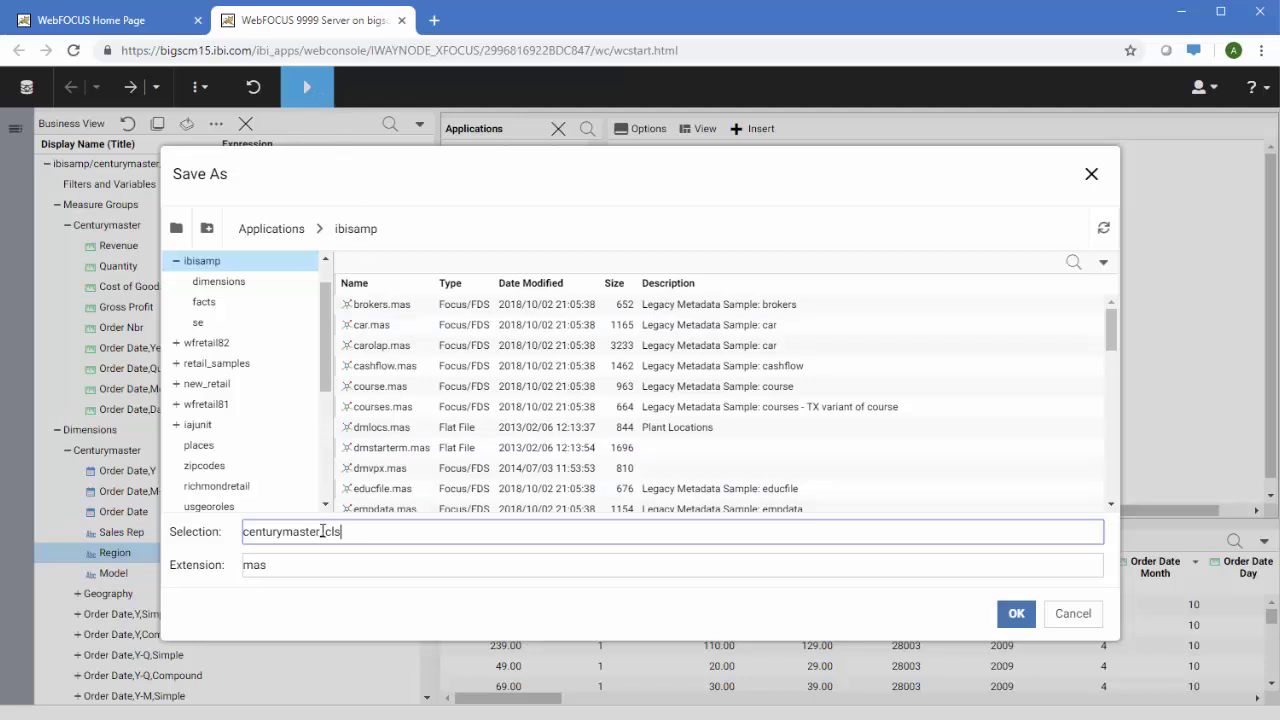
pyautogui.moveTo(321, 534); pyautogui.dragTo(353, 531)
pyautogui.write('_new')
pyautogui.click(1016, 617)
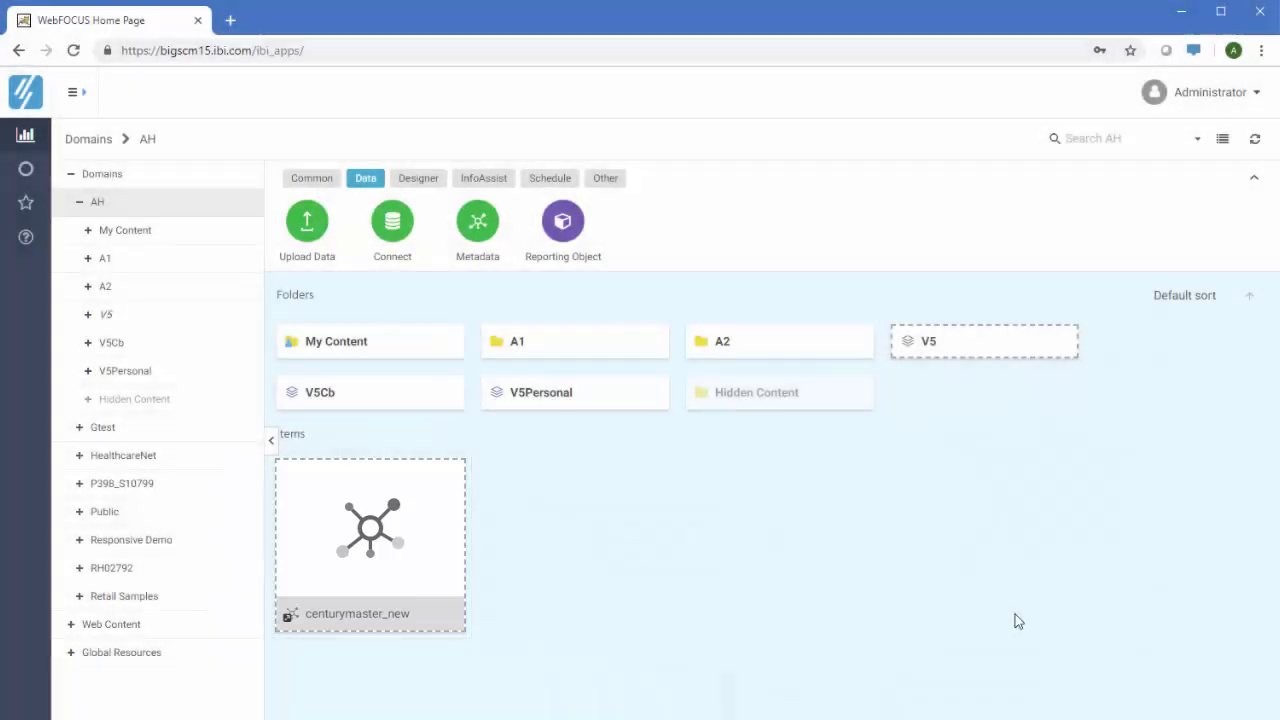
pyautogui.rightClick(390, 543)
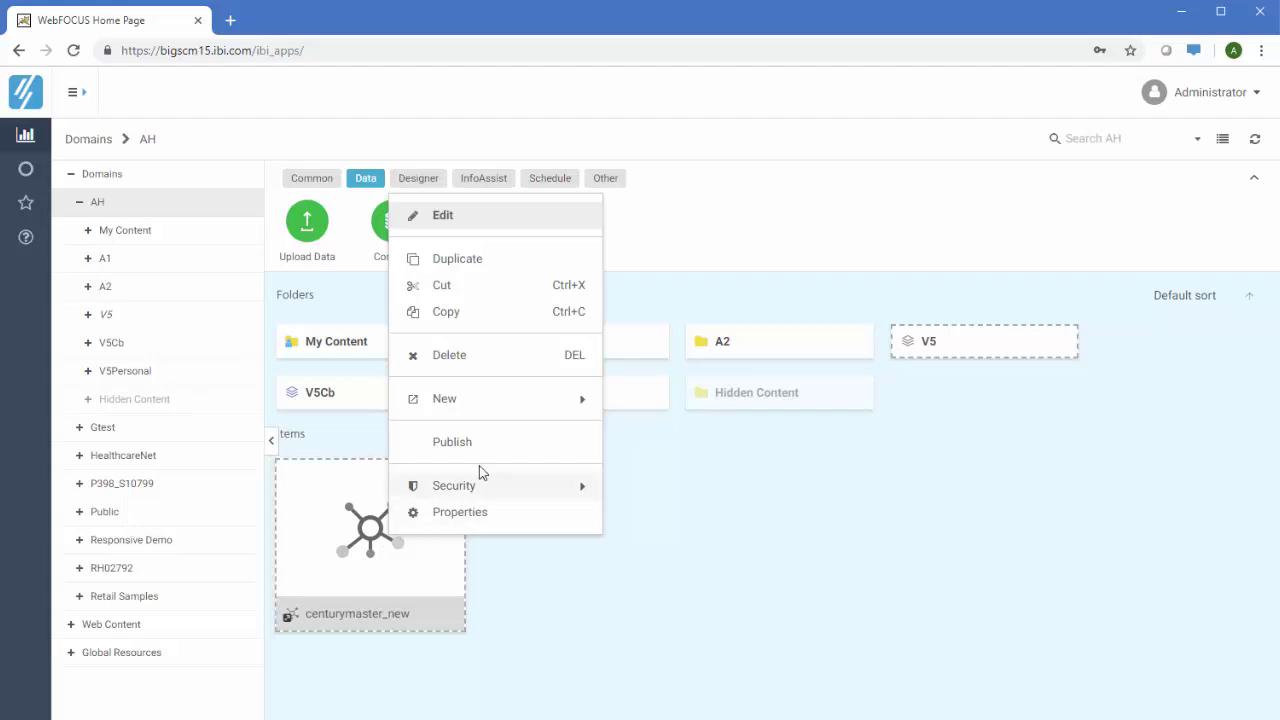
pyautogui.moveTo(494, 405)
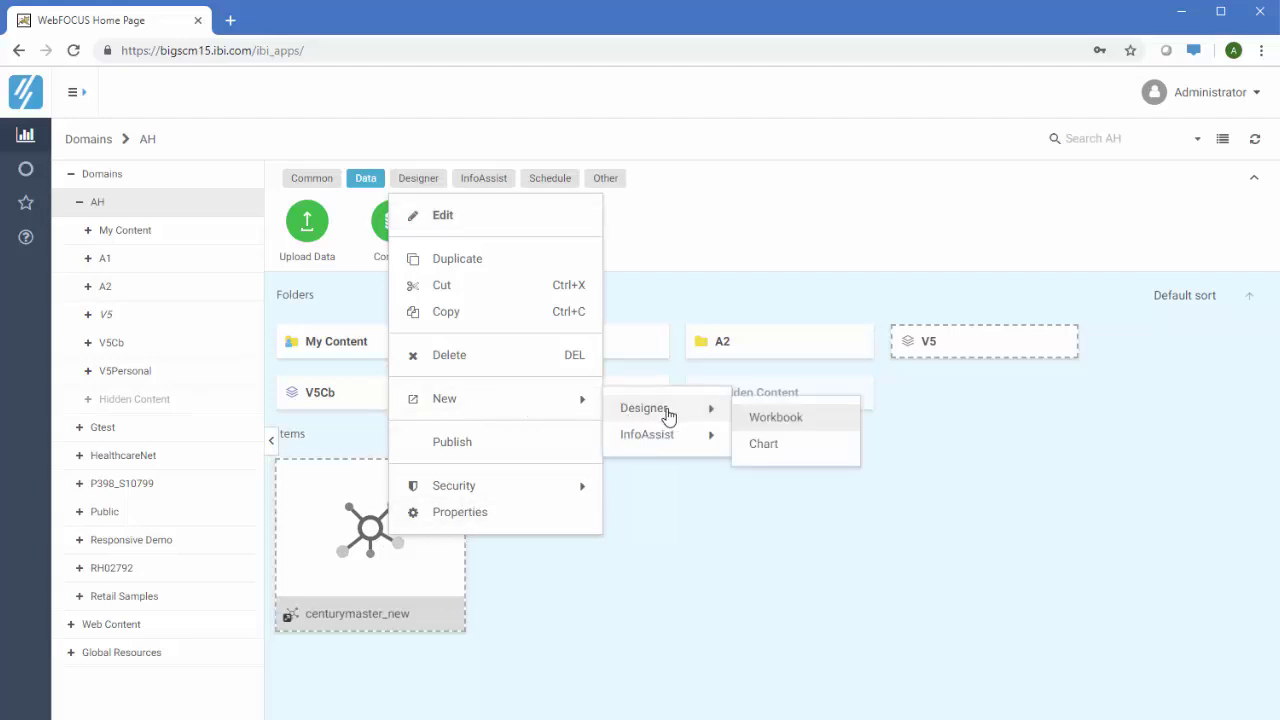
pyautogui.click(675, 600)
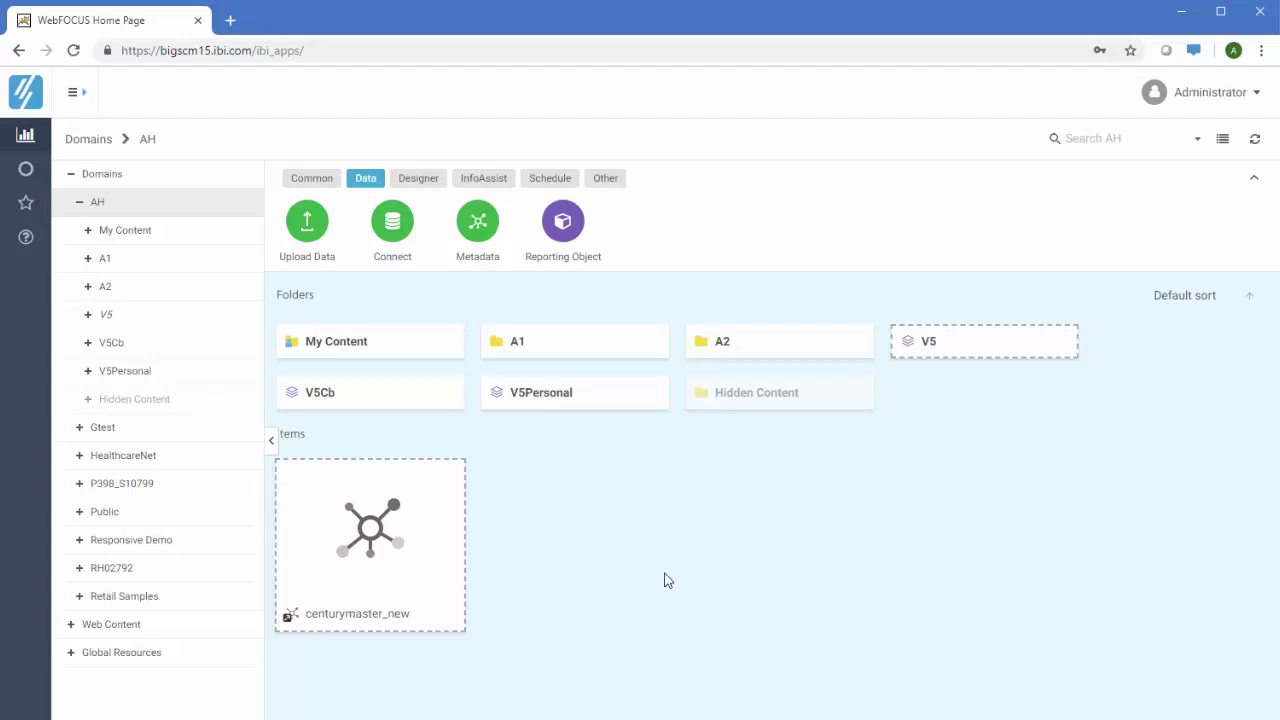
# Start a new data connection from the home page and show the DBMS objects of the 9999_ms2014_retail connection
pyautogui.click(387, 226)
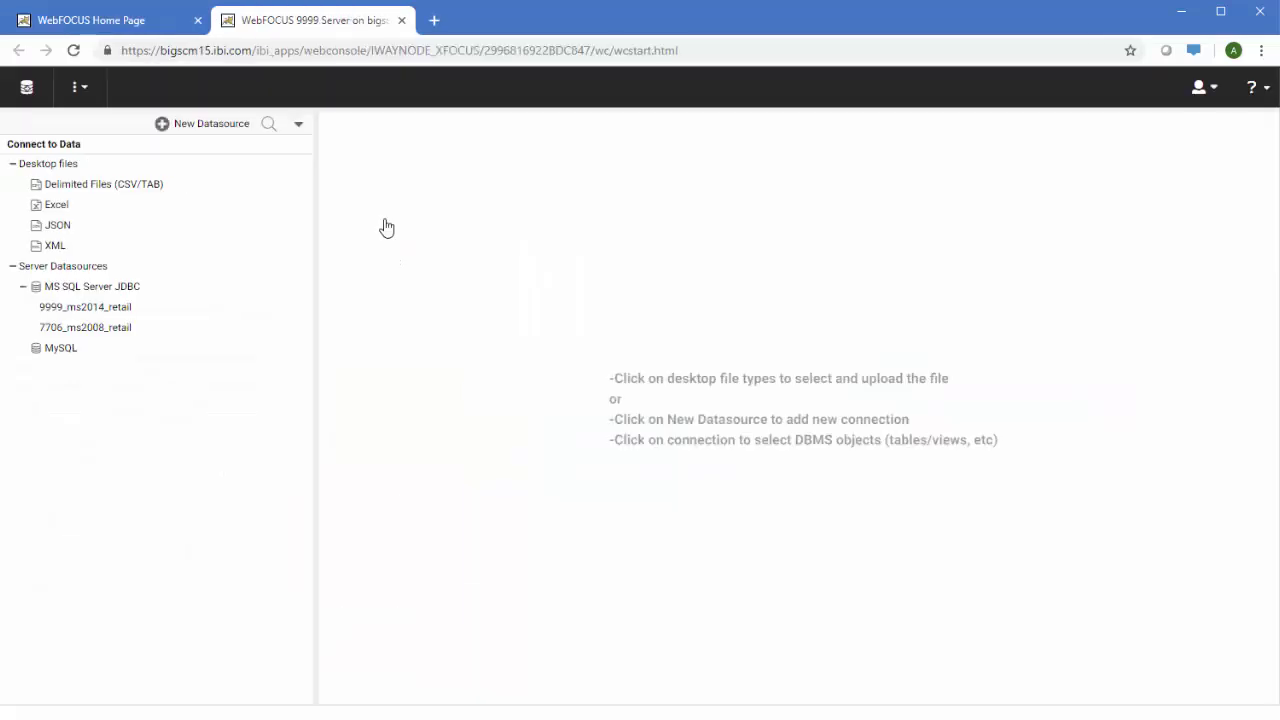
pyautogui.click(116, 312)
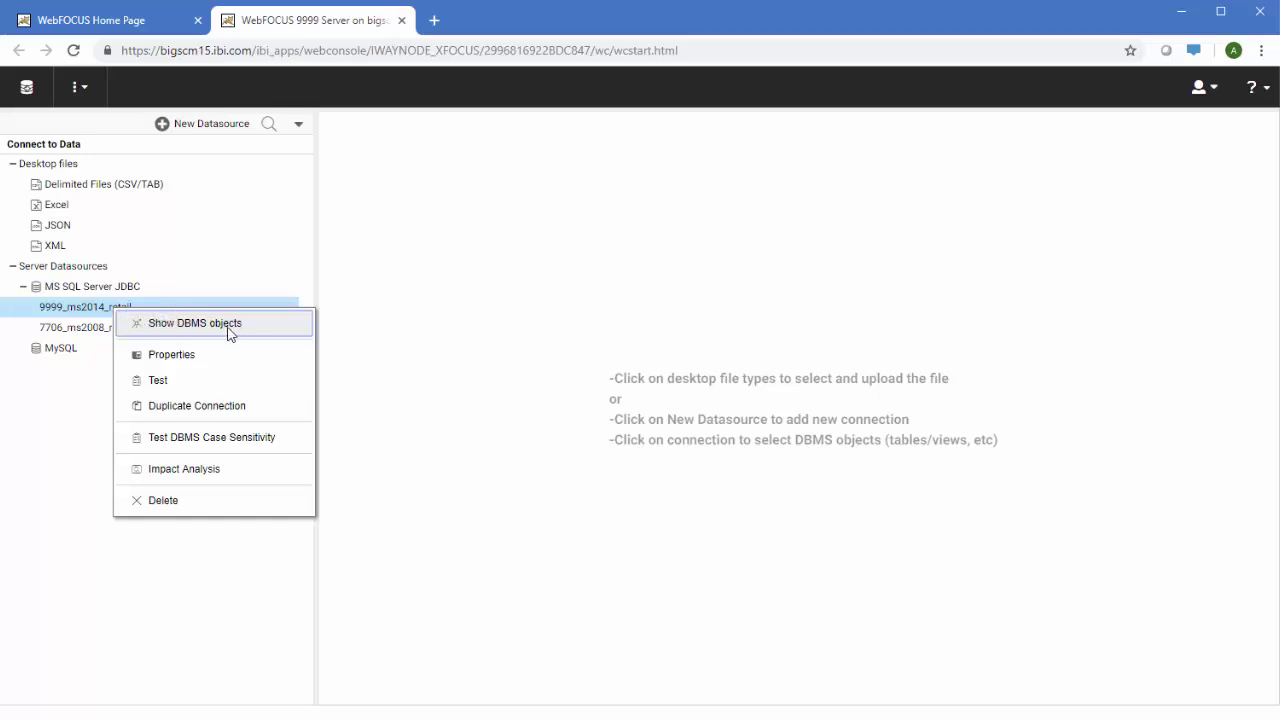
pyautogui.click(228, 325)
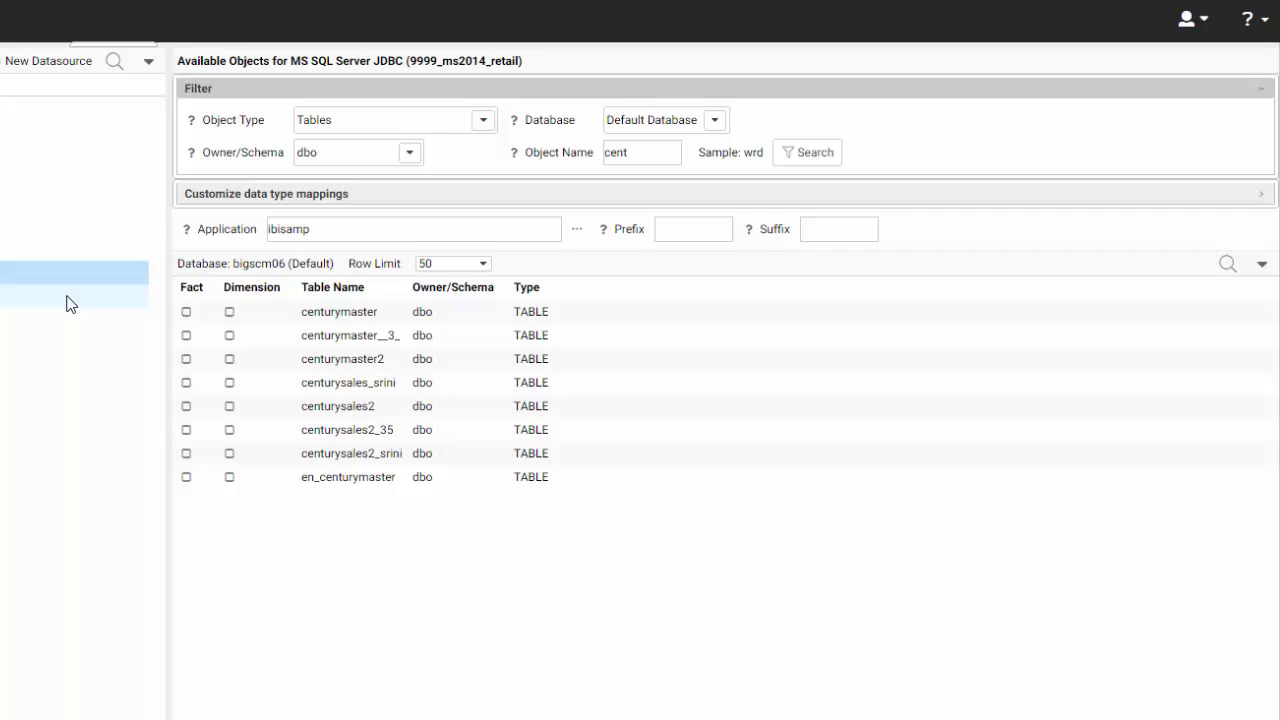
# Filter the available tables by the object name "wrd"
pyautogui.doubleClick(606, 152)
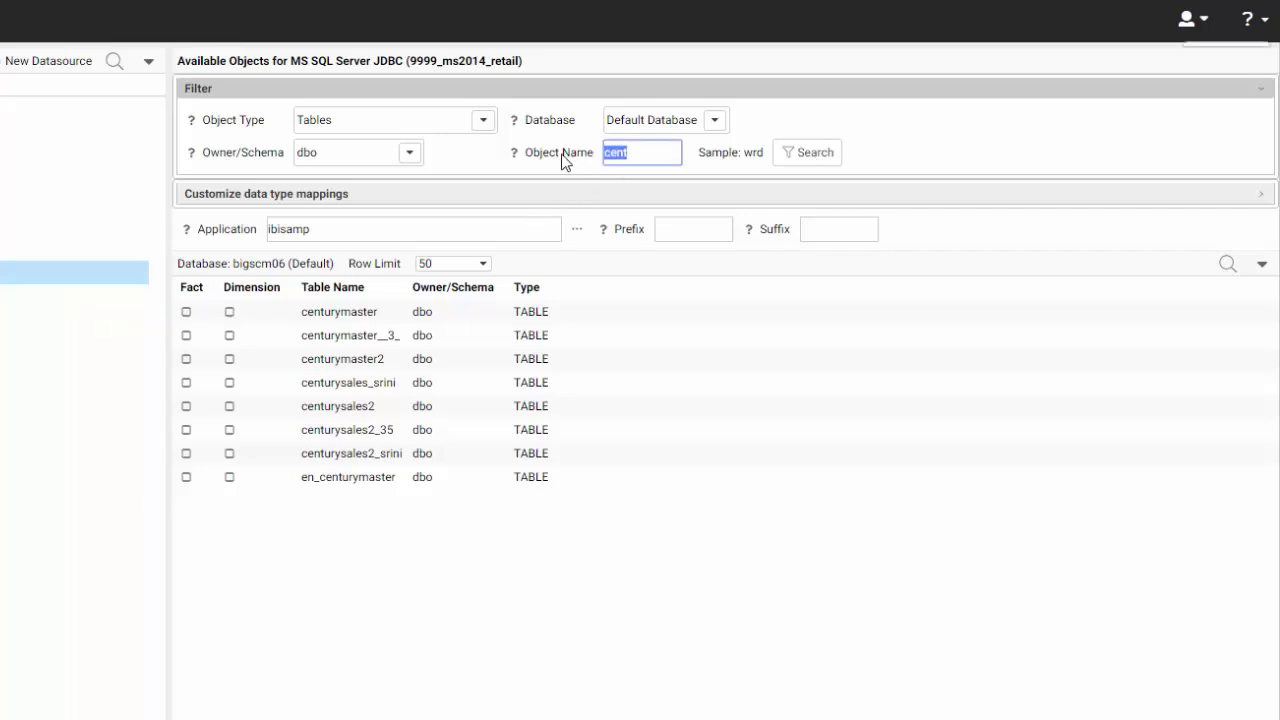
pyautogui.write('wrd')
pyautogui.click(793, 150)
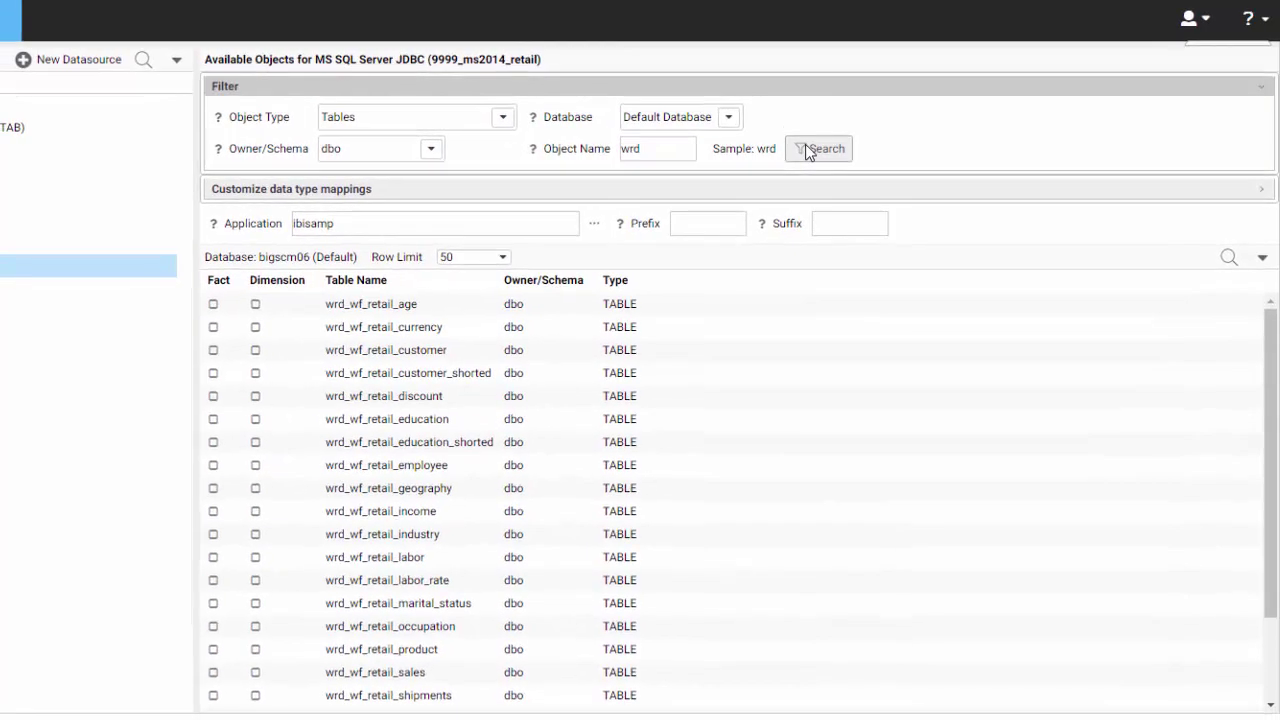
# Mark wrd_wf_retail_sales as the fact table and show the dimensions related to it
pyautogui.scroll(-2, 877, 365)
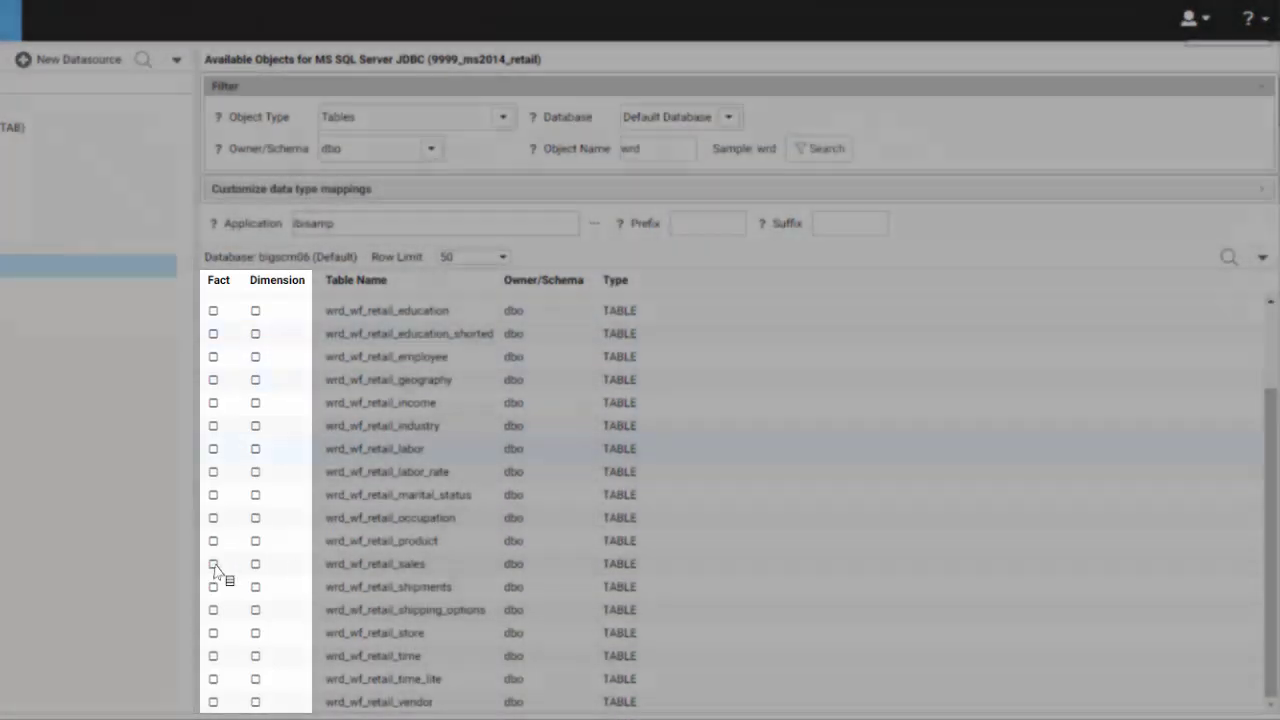
pyautogui.click(213, 565)
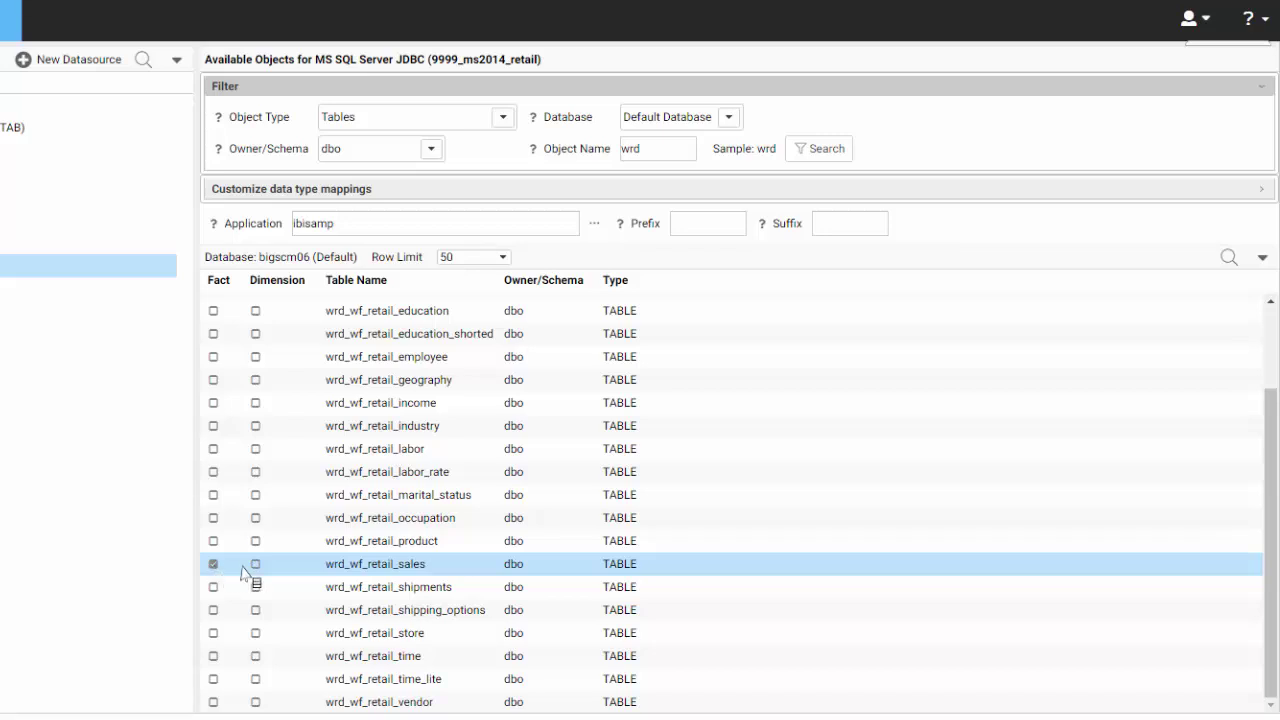
pyautogui.rightClick(364, 563)
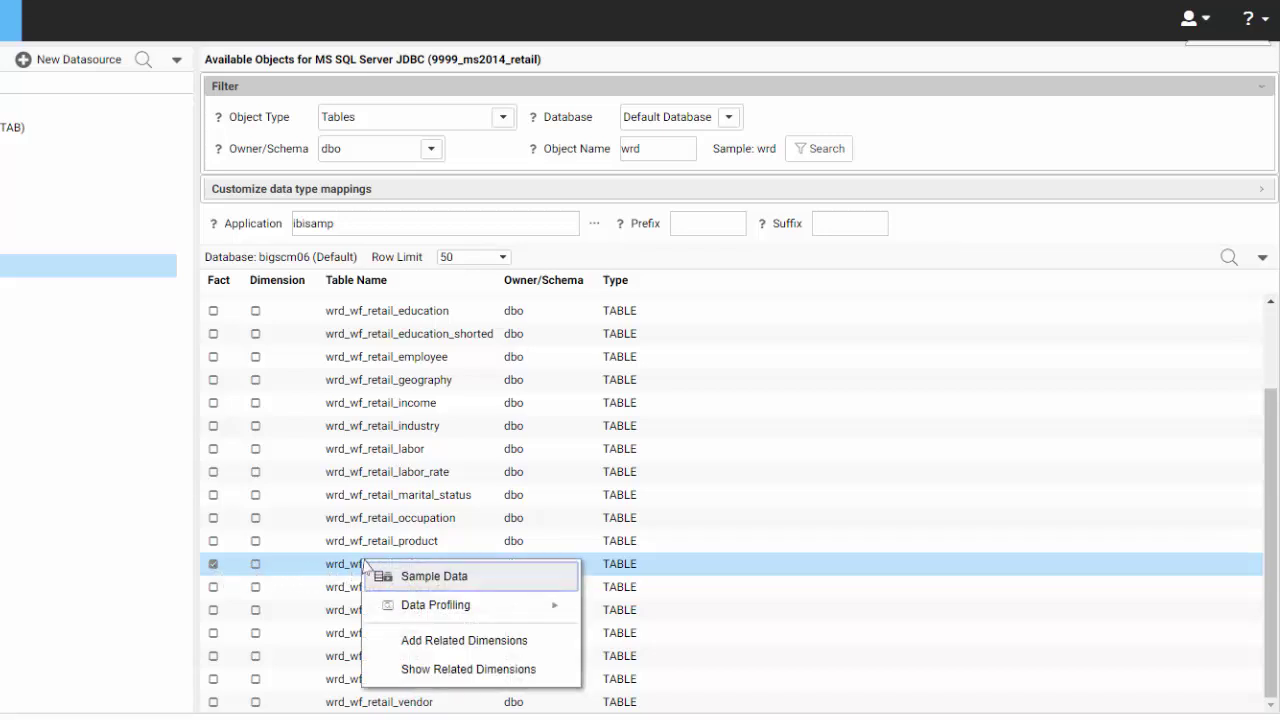
pyautogui.click(502, 680)
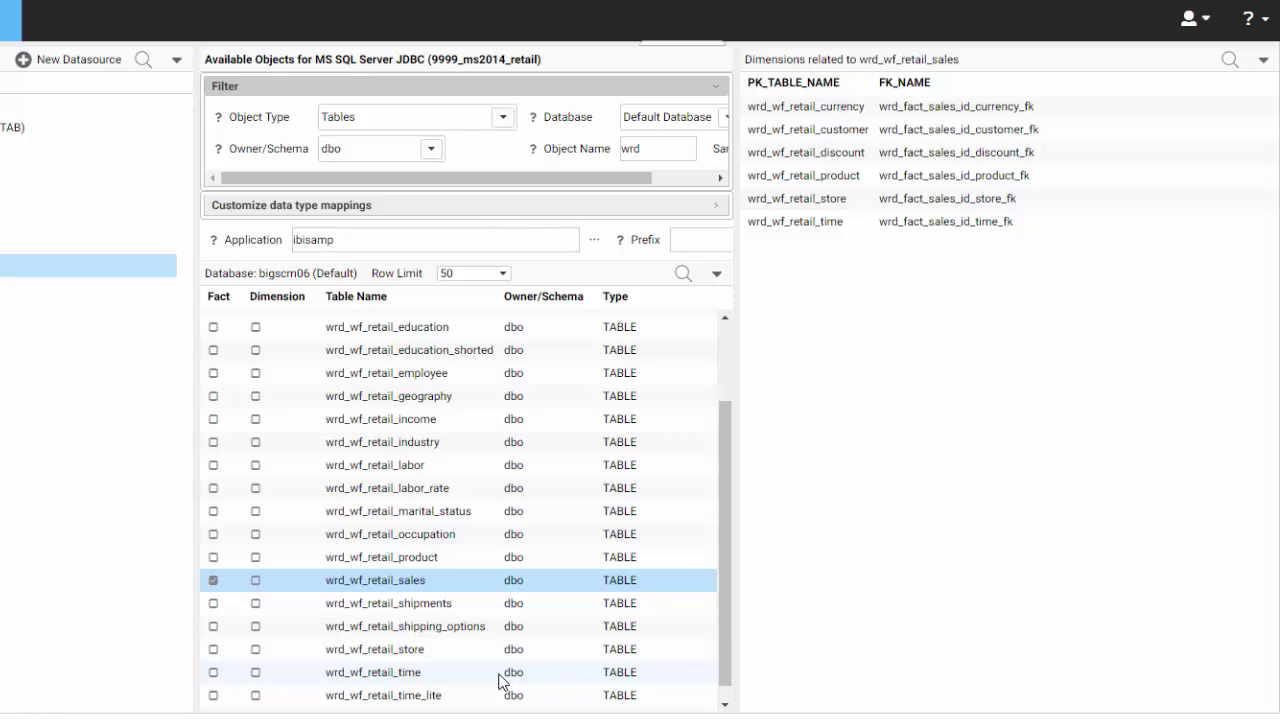
# Add the related dimensions of wrd_wf_retail_sales to the selection and generate the cluster metadata from the selected tables
pyautogui.rightClick(426, 582)
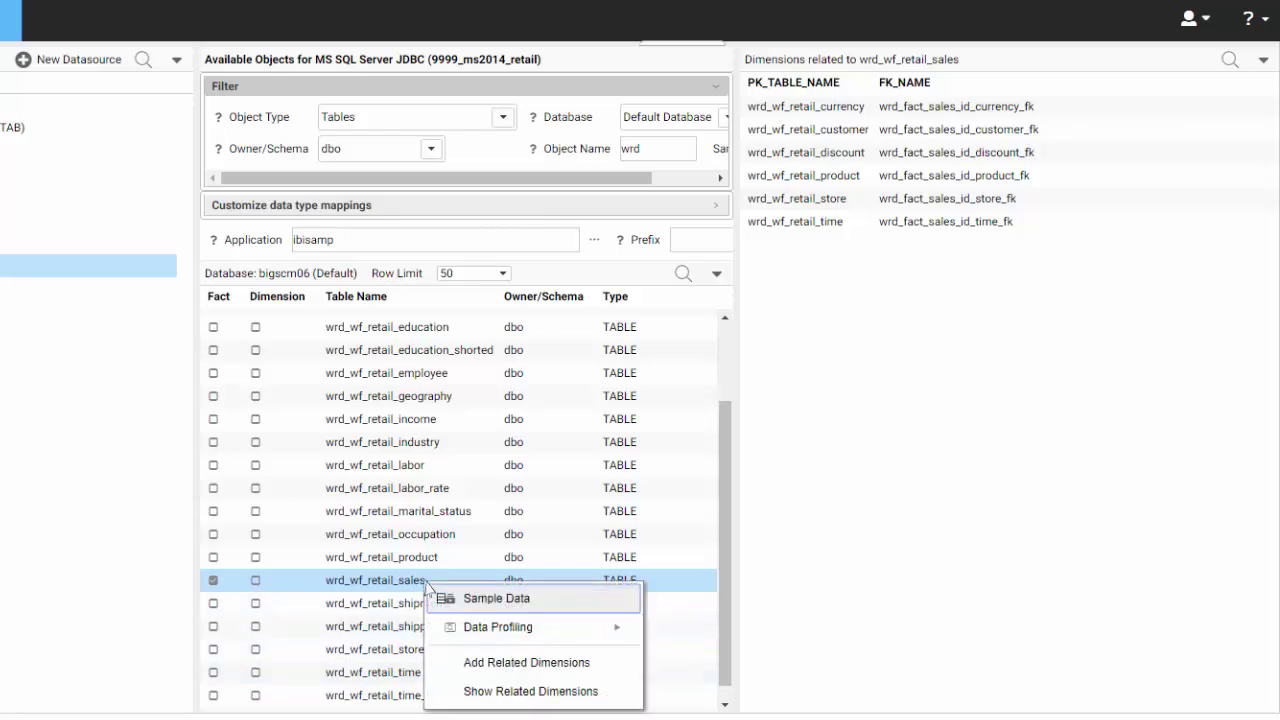
pyautogui.click(511, 663)
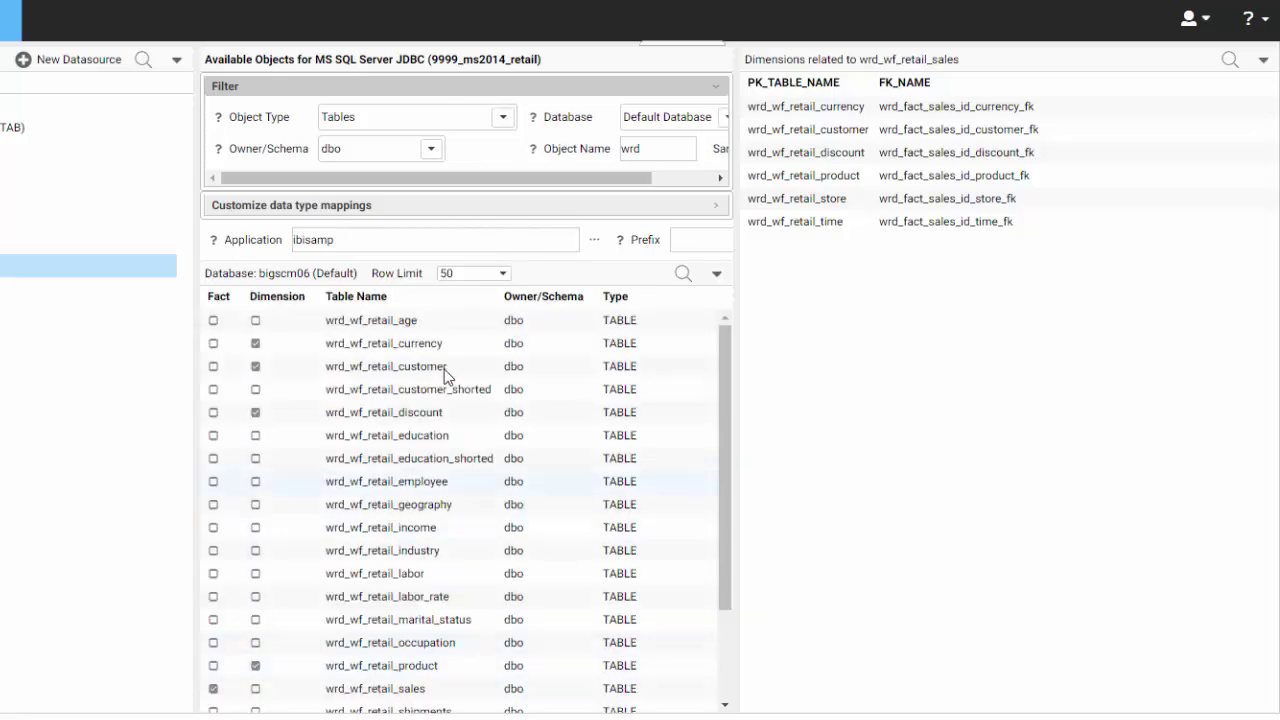
pyautogui.moveTo(720, 388); pyautogui.dragTo(730, 493)
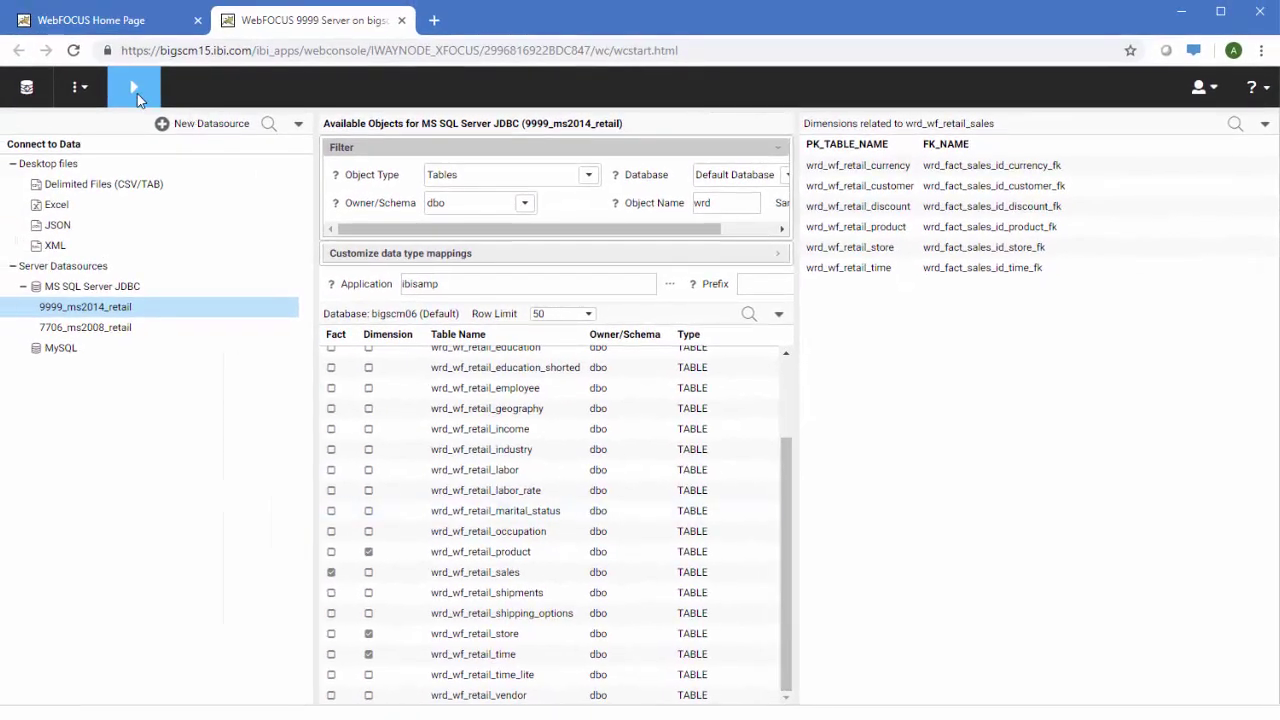
pyautogui.click(137, 94)
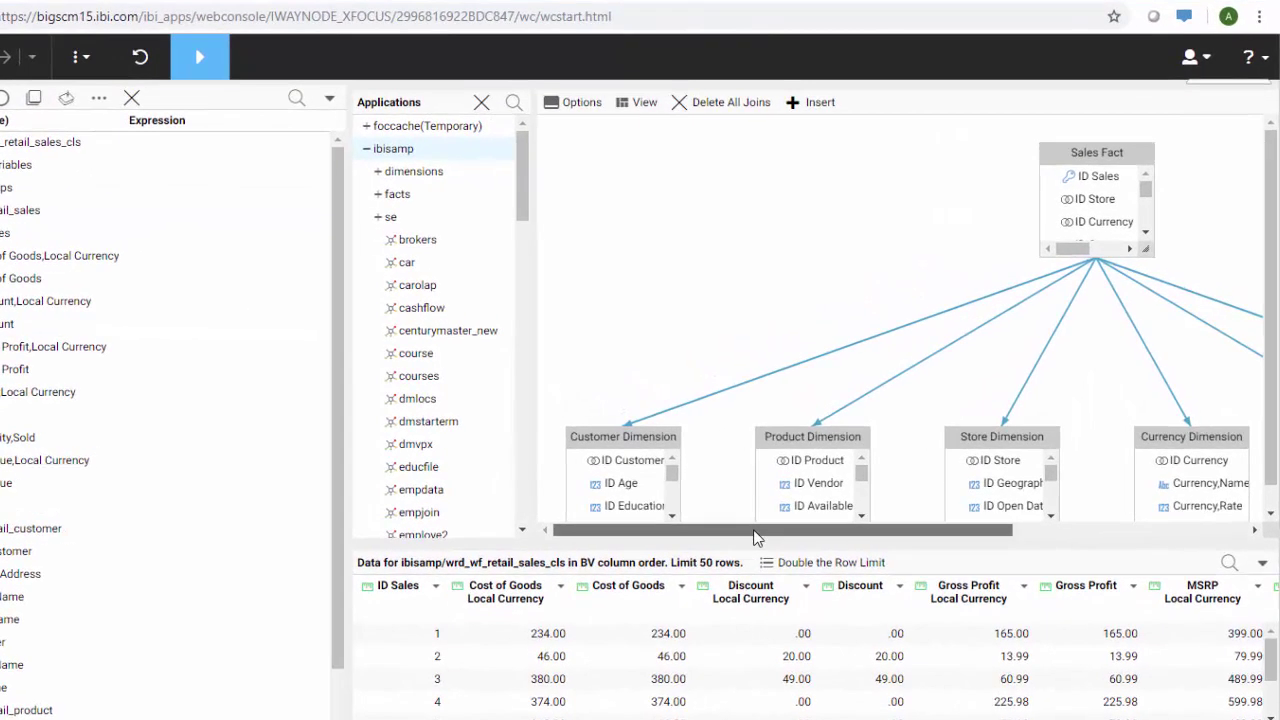
# Examine the Sales Fact join diagram, the Join Editor options, and the commands for arranging and inserting tables, without changing anything
pyautogui.moveTo(757, 538); pyautogui.dragTo(702, 540)
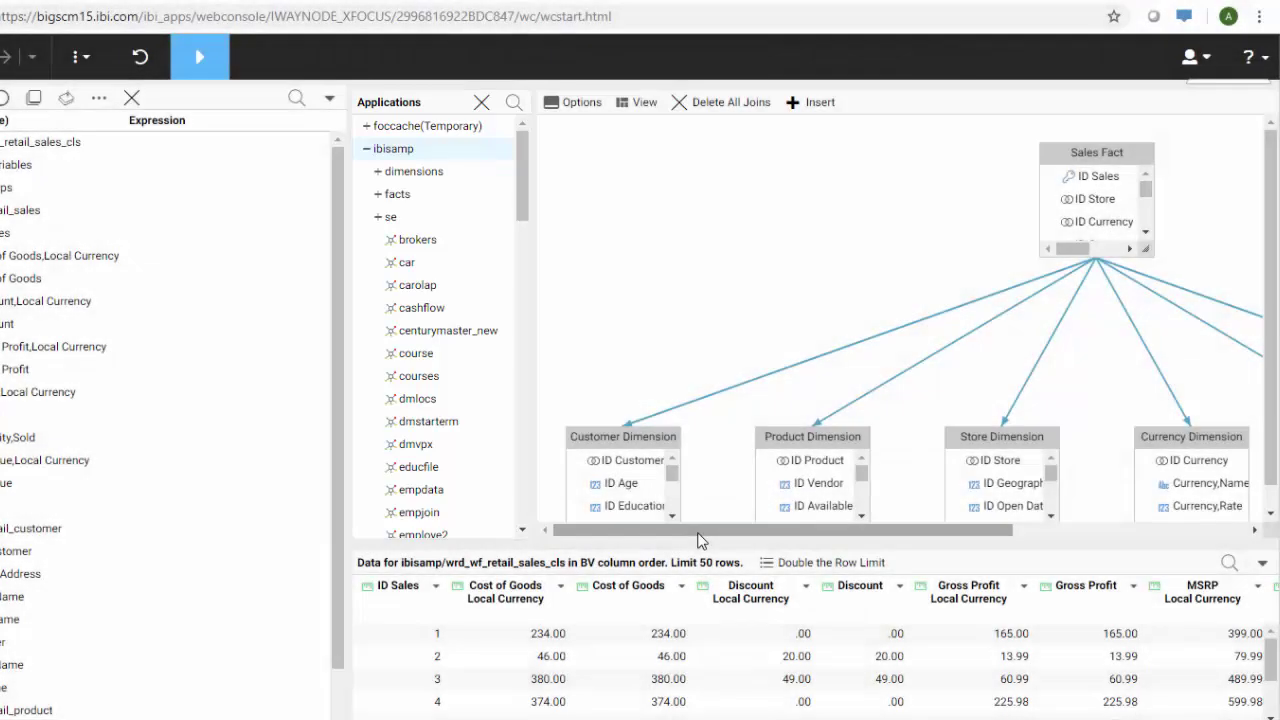
pyautogui.click(789, 364)
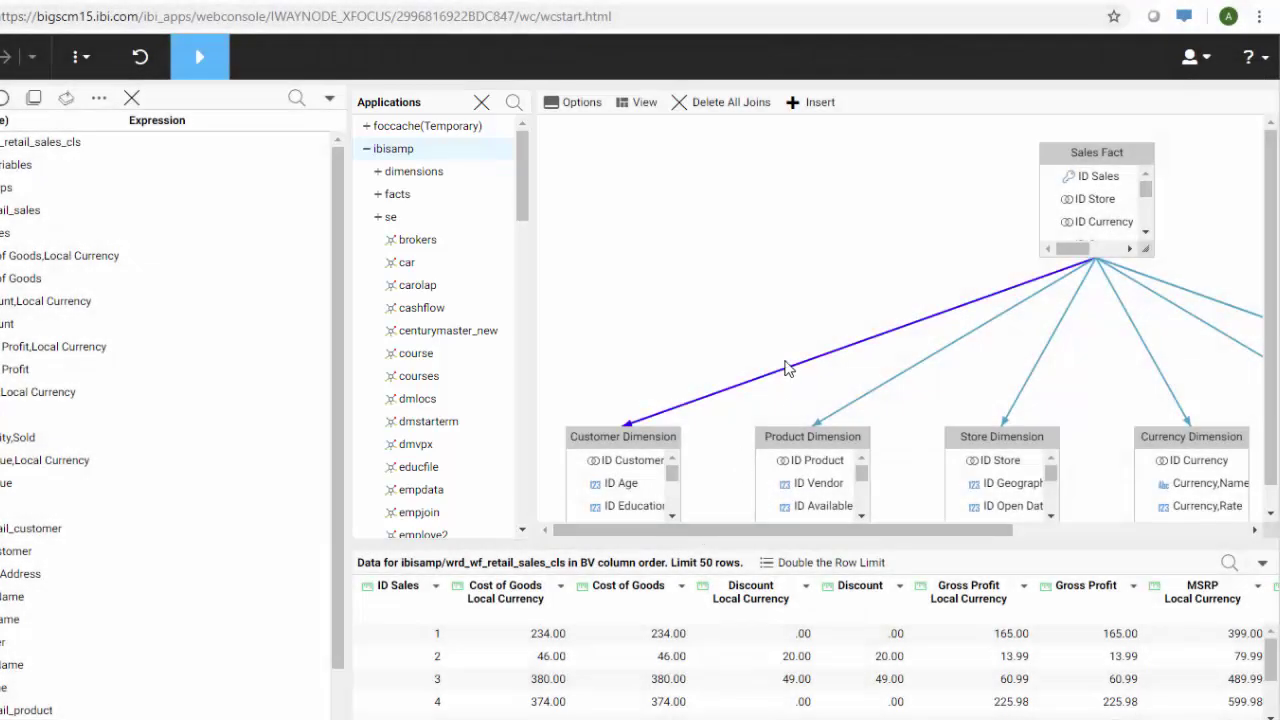
pyautogui.click(570, 102)
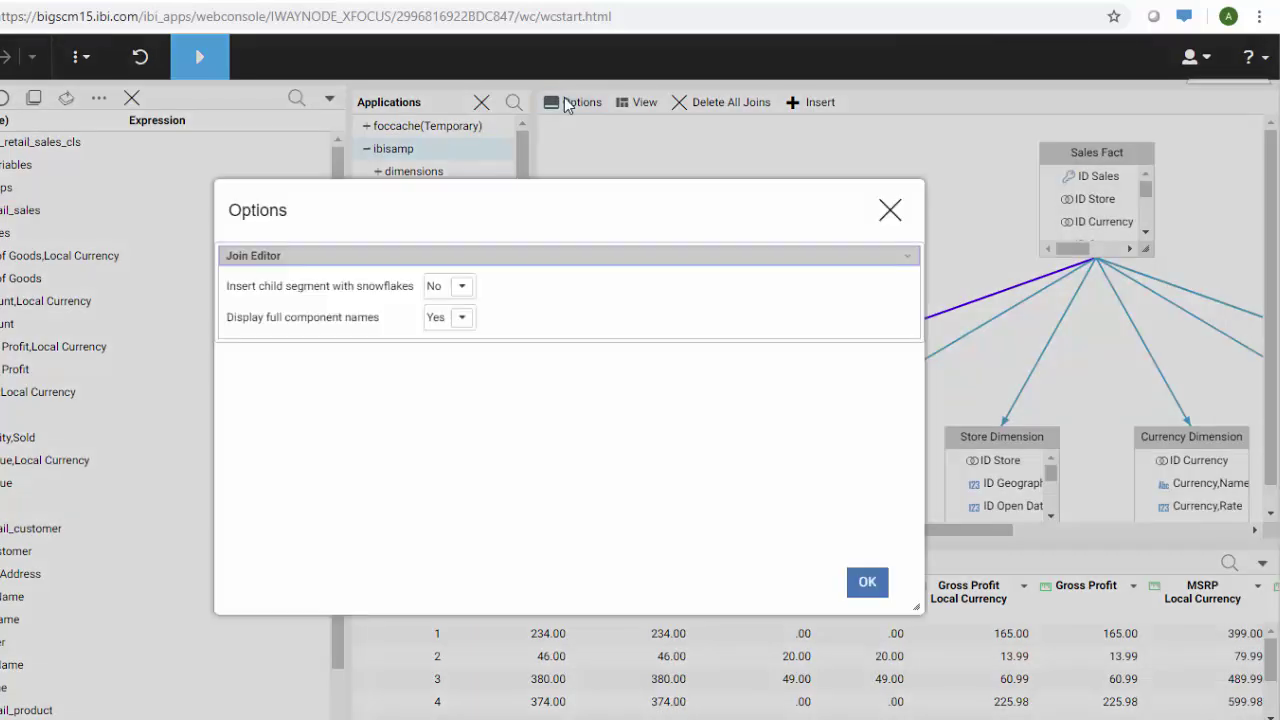
pyautogui.click(890, 210)
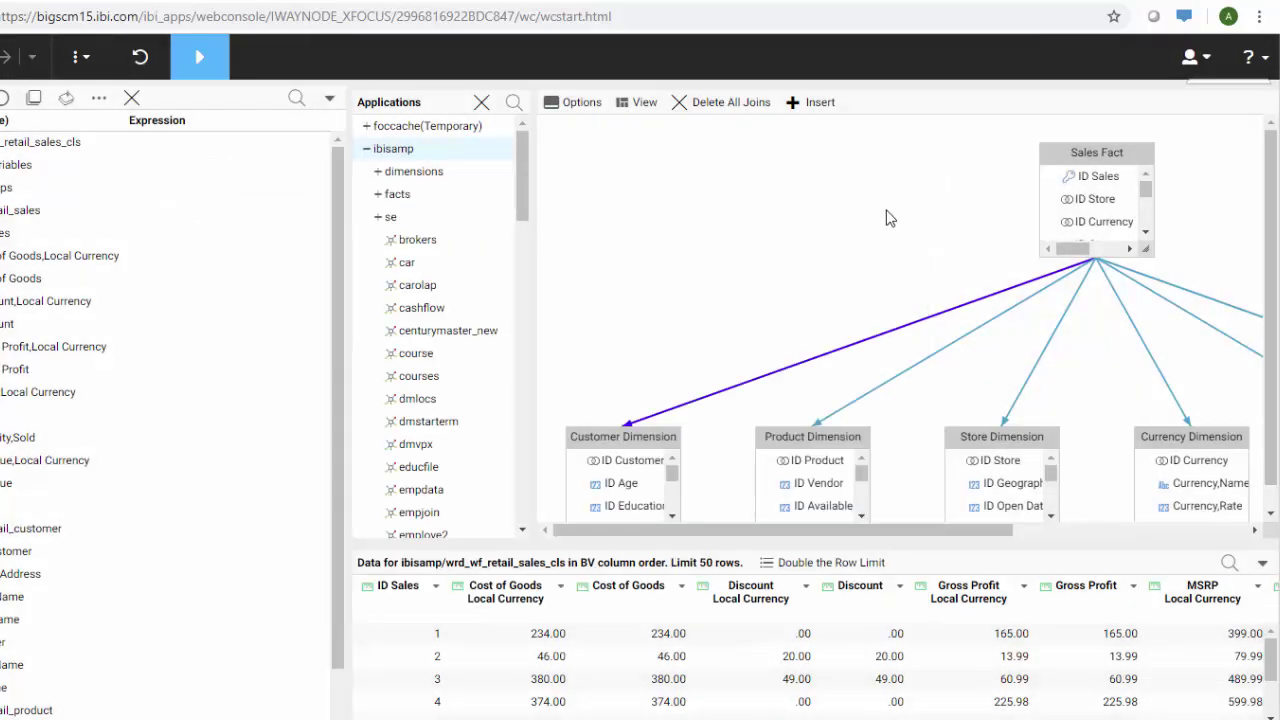
pyautogui.click(634, 106)
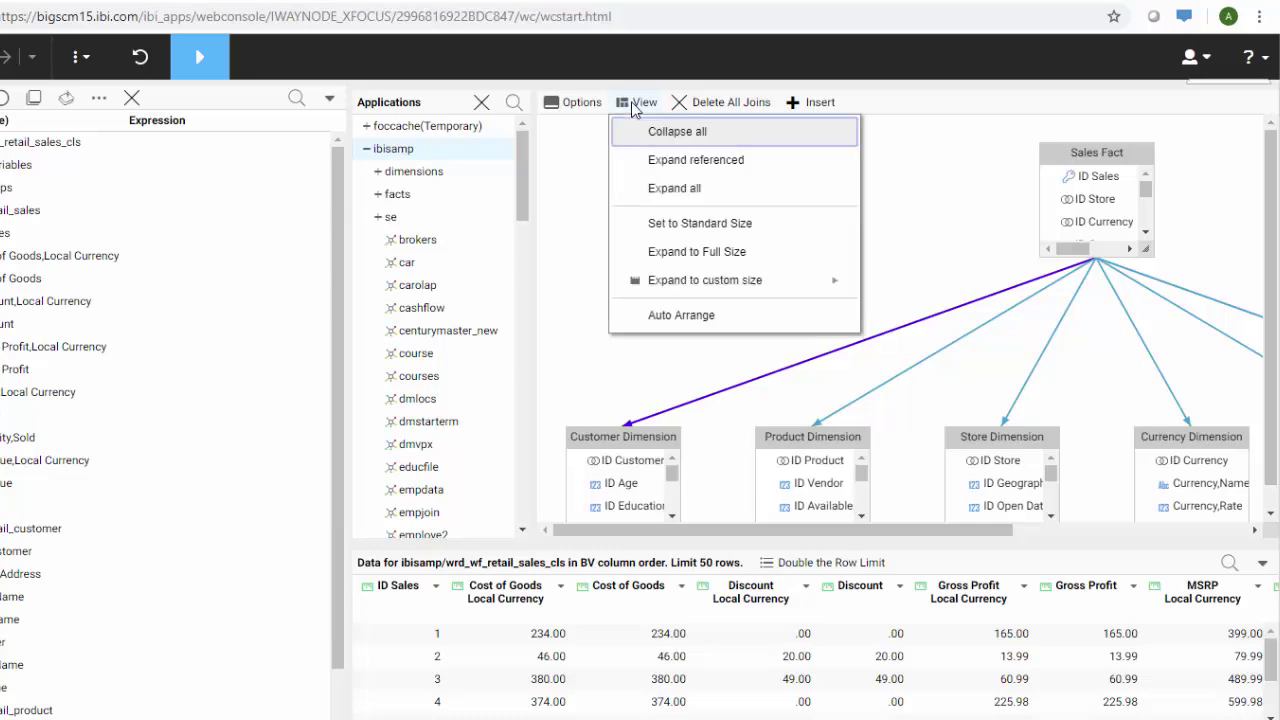
pyautogui.click(878, 136)
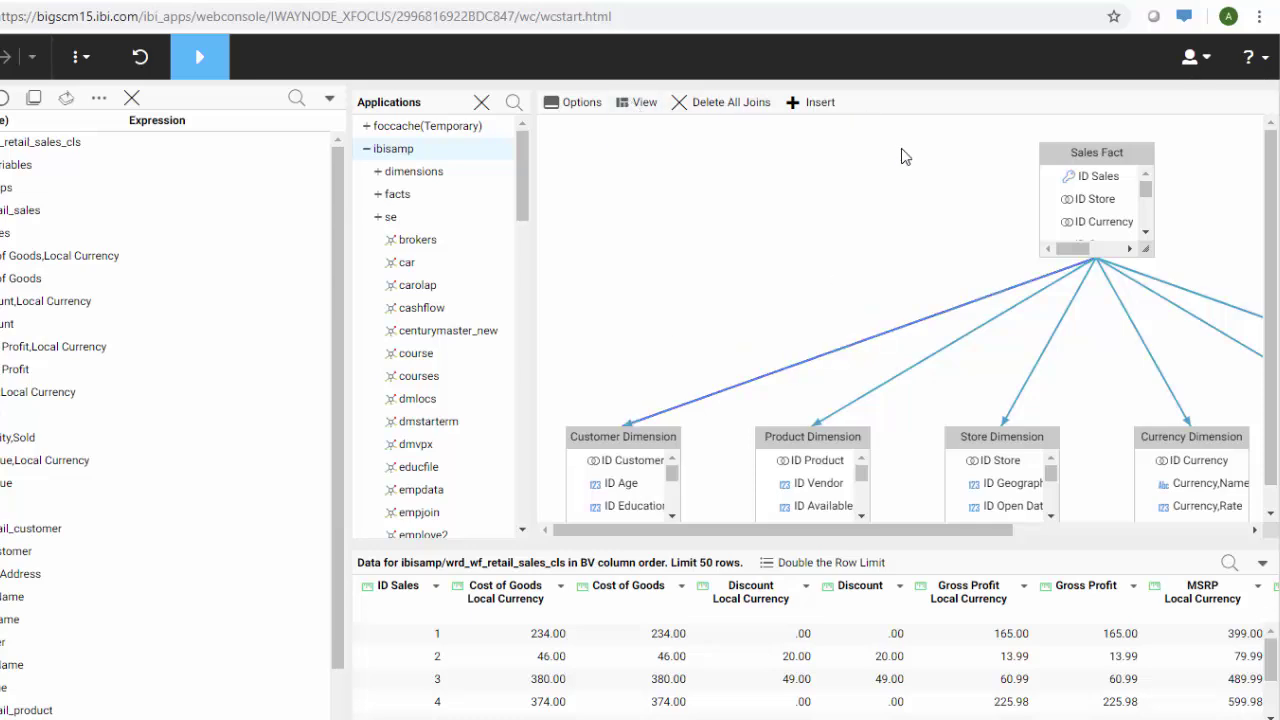
pyautogui.click(818, 102)
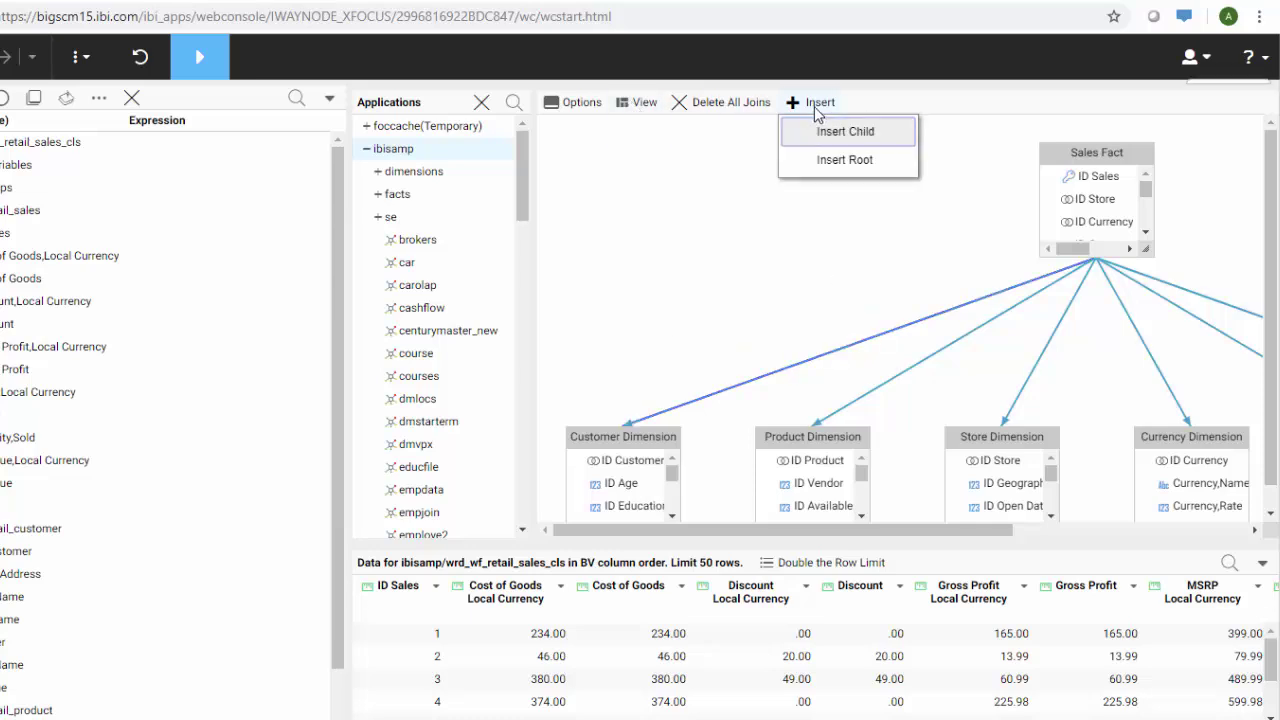
pyautogui.click(950, 145)
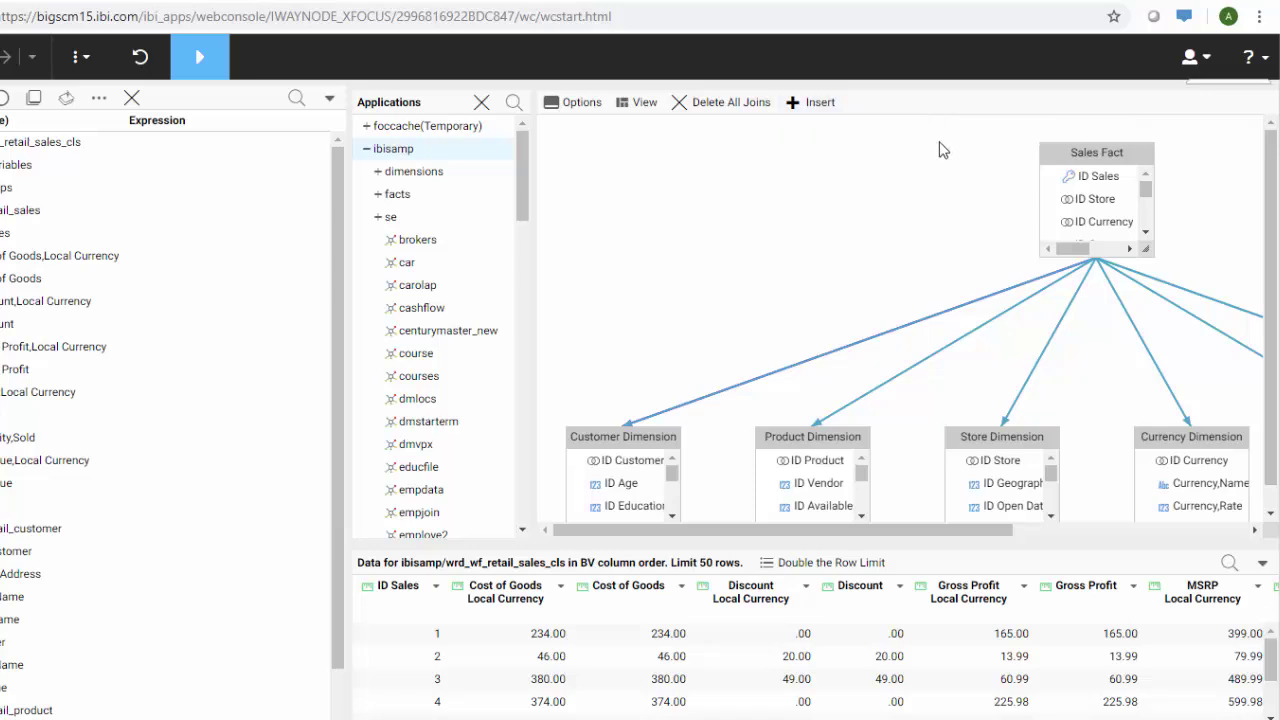
# Review the join types and the parent link details of the join from Sales Fact to Customer Dimension, leaving them unchanged
pyautogui.click(818, 358)
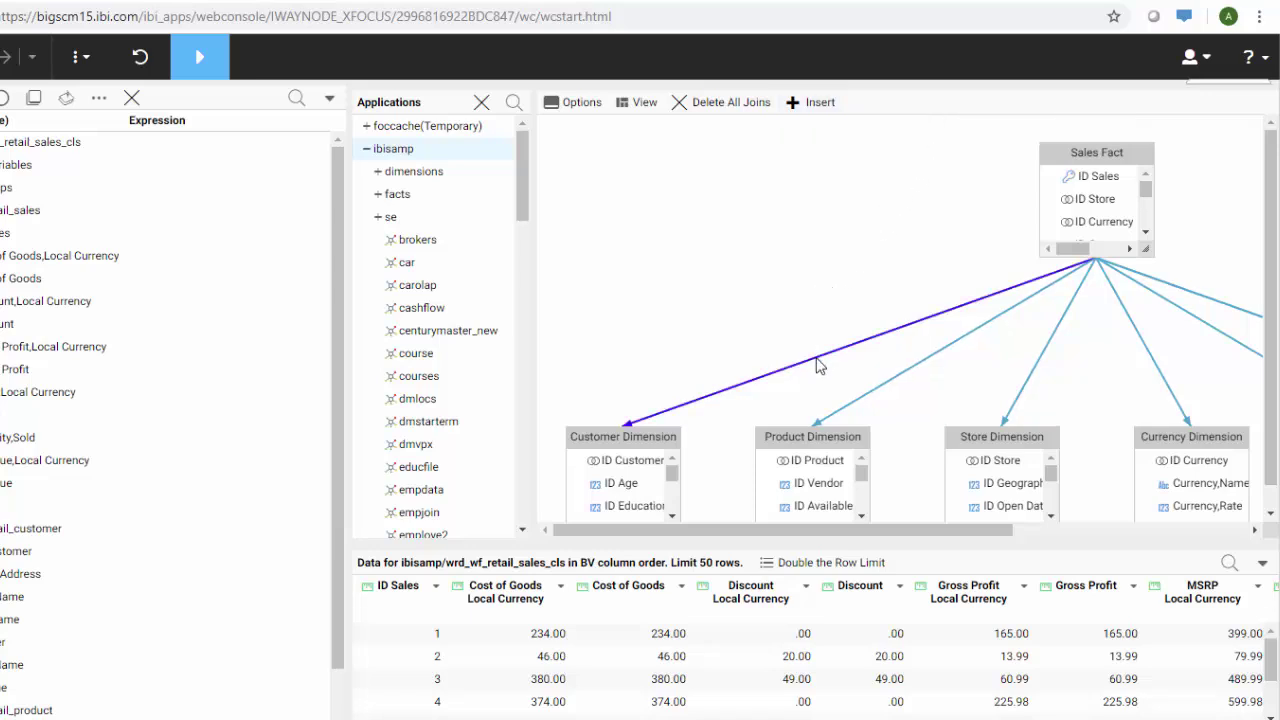
pyautogui.rightClick(818, 360)
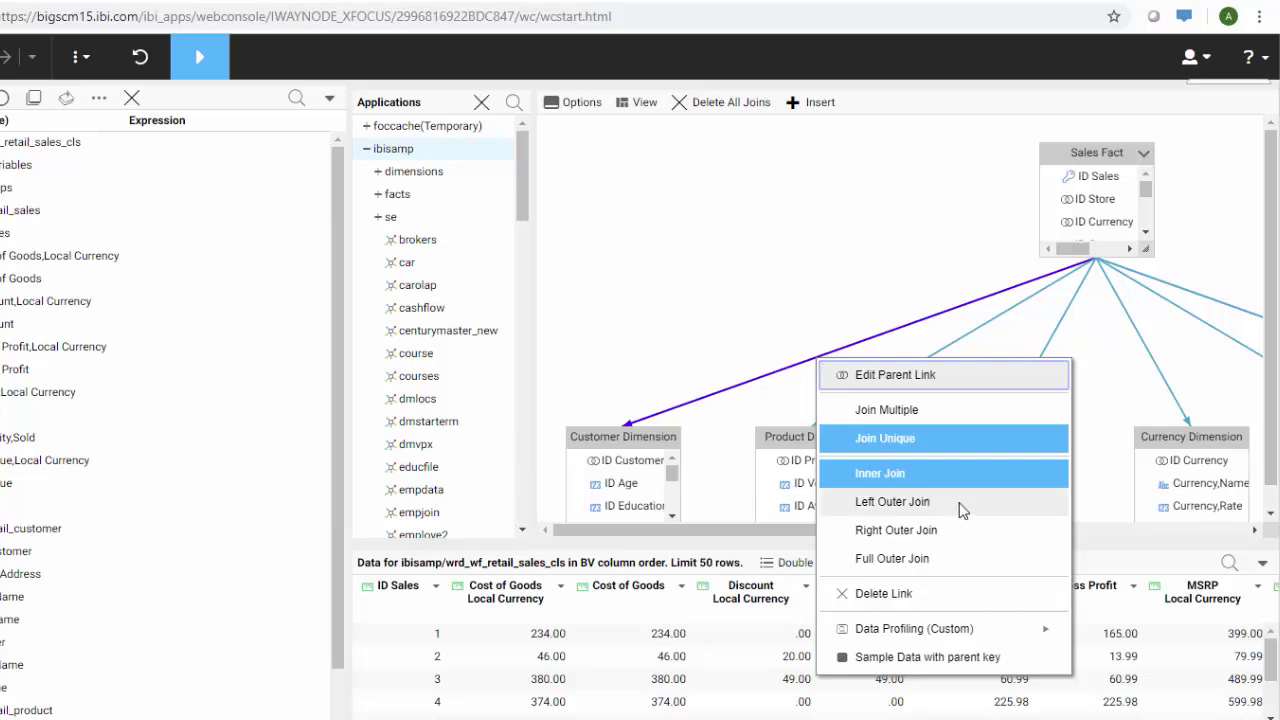
pyautogui.click(908, 373)
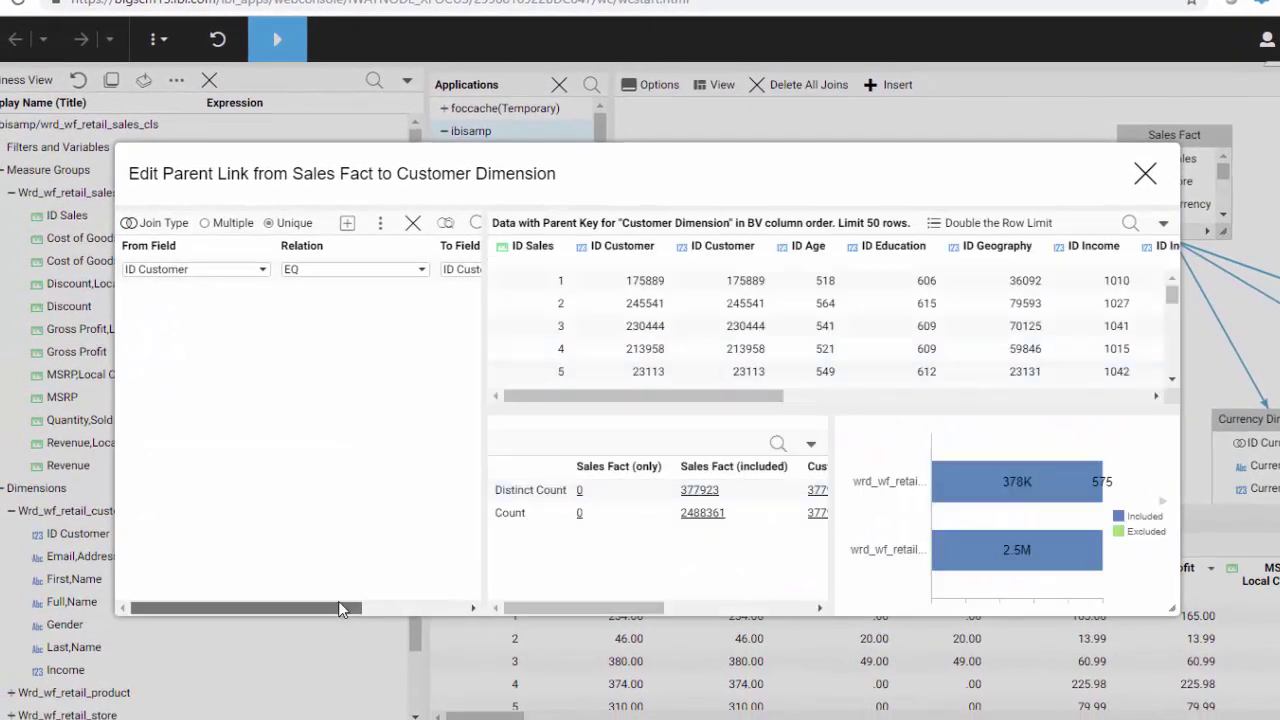
pyautogui.moveTo(340, 608); pyautogui.dragTo(409, 605)
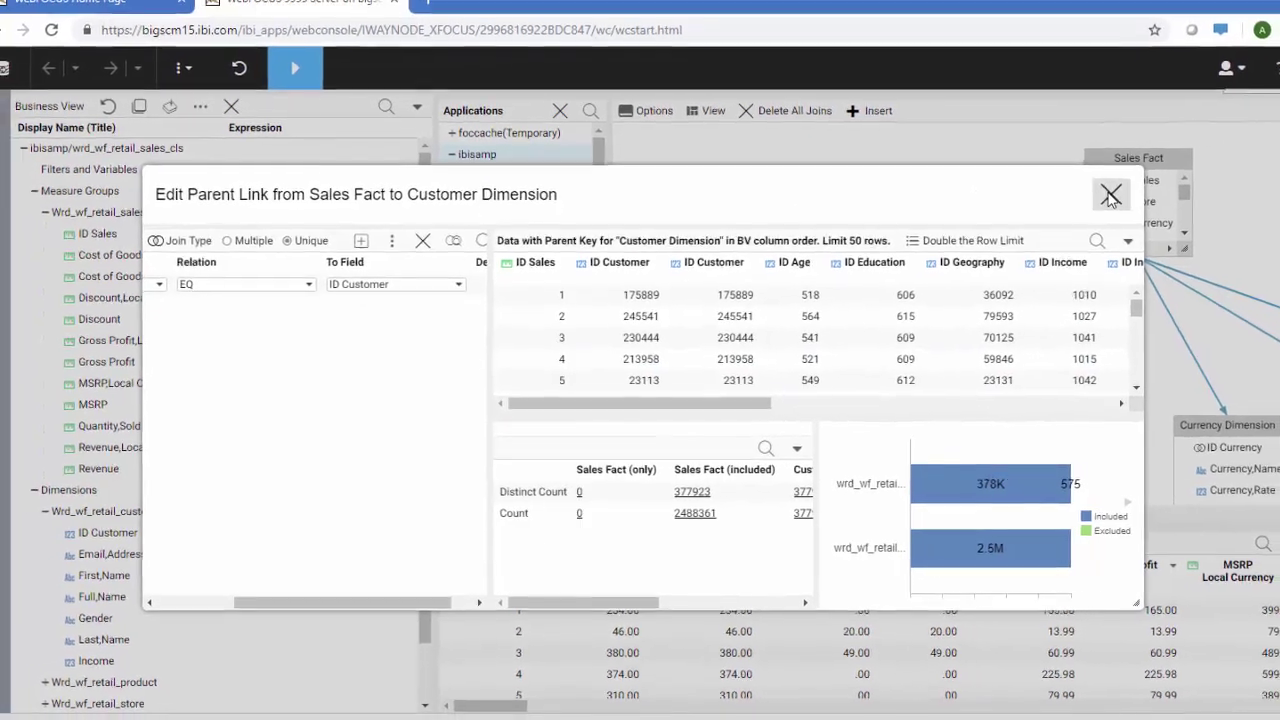
pyautogui.click(1110, 196)
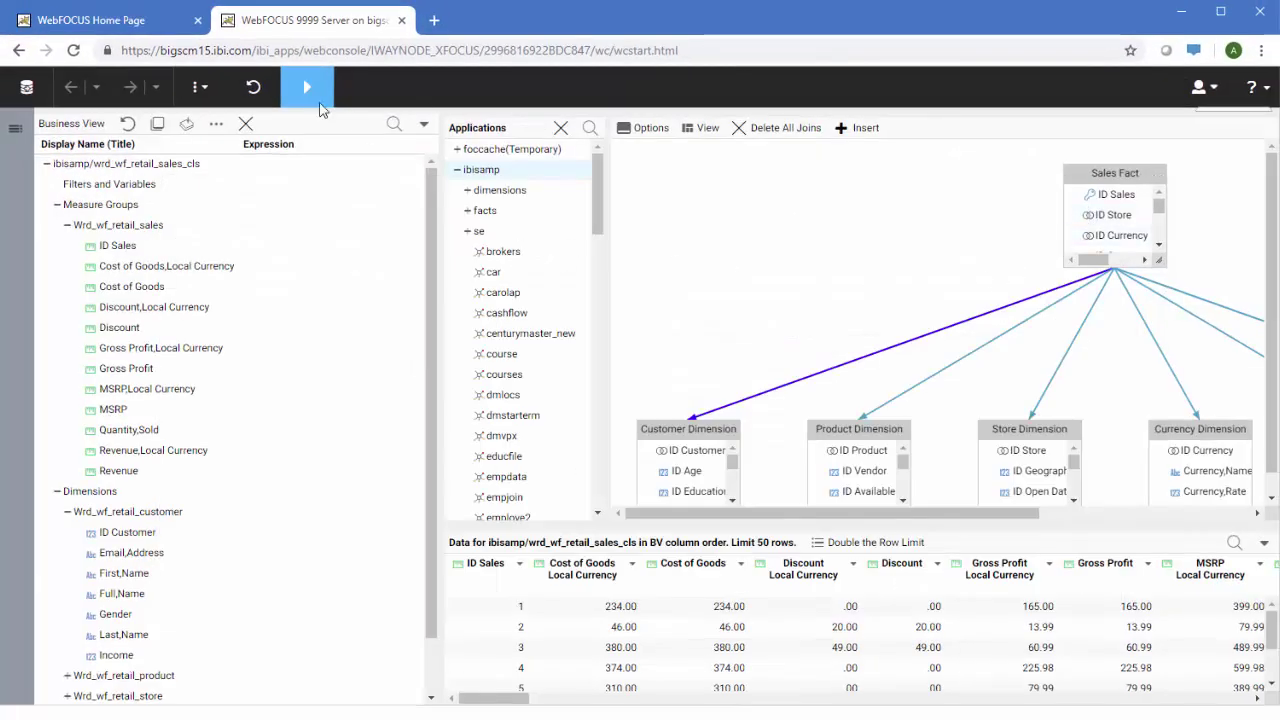
# Save the cluster metadata as wrd_wf_retail_sales_cls in the ibisamp application
pyautogui.click(313, 84)
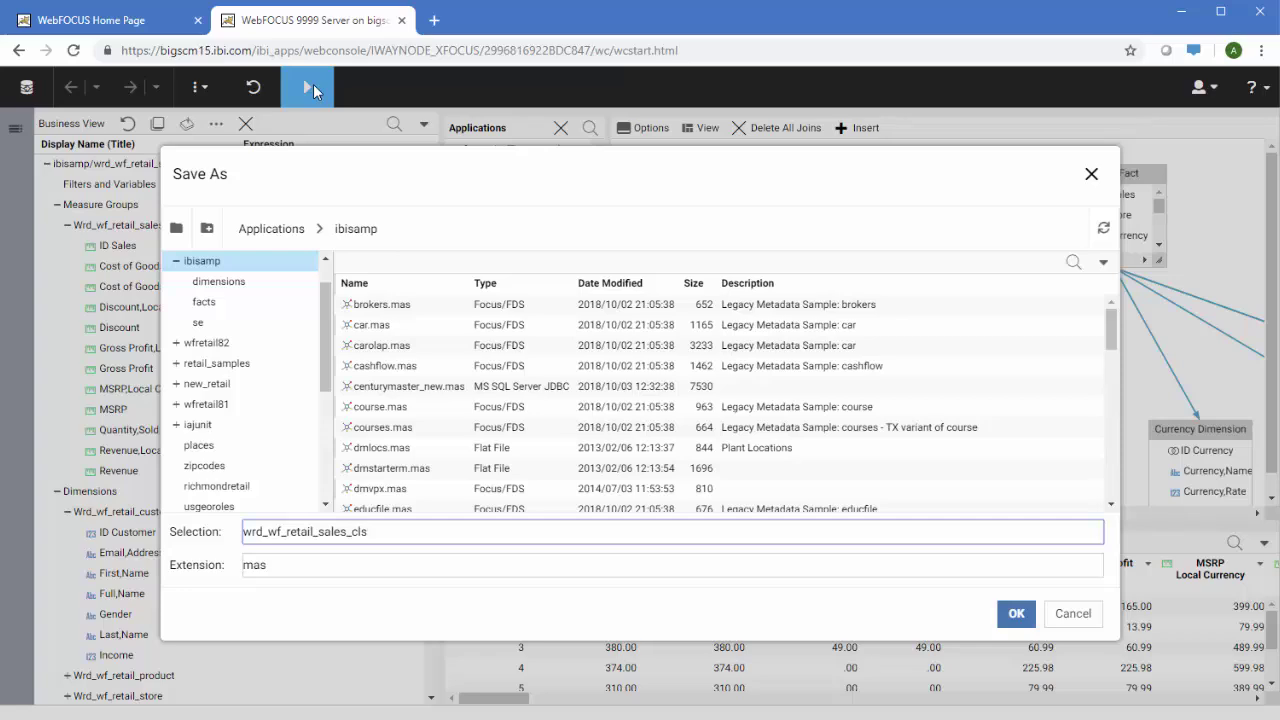
pyautogui.click(1016, 613)
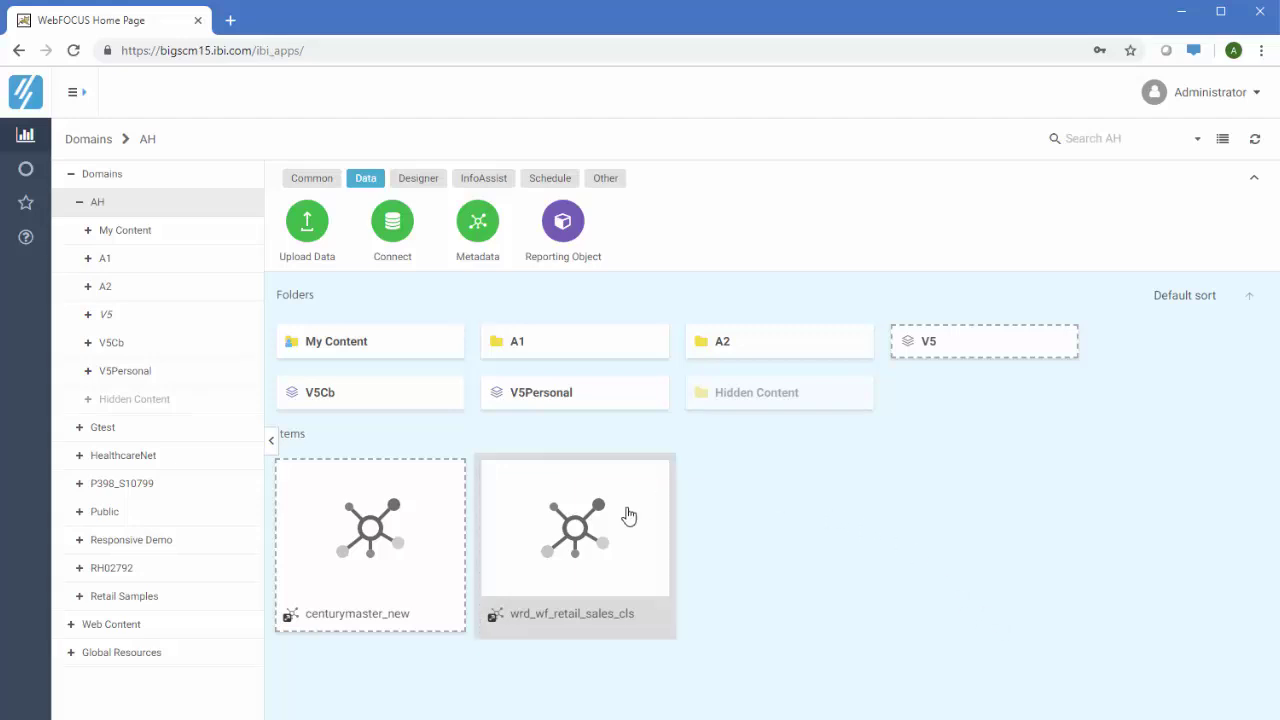
# Show the new Designer content types that can be created from the wrd_wf_retail_sales_cls metadata in the AH domain
pyautogui.rightClick(571, 535)
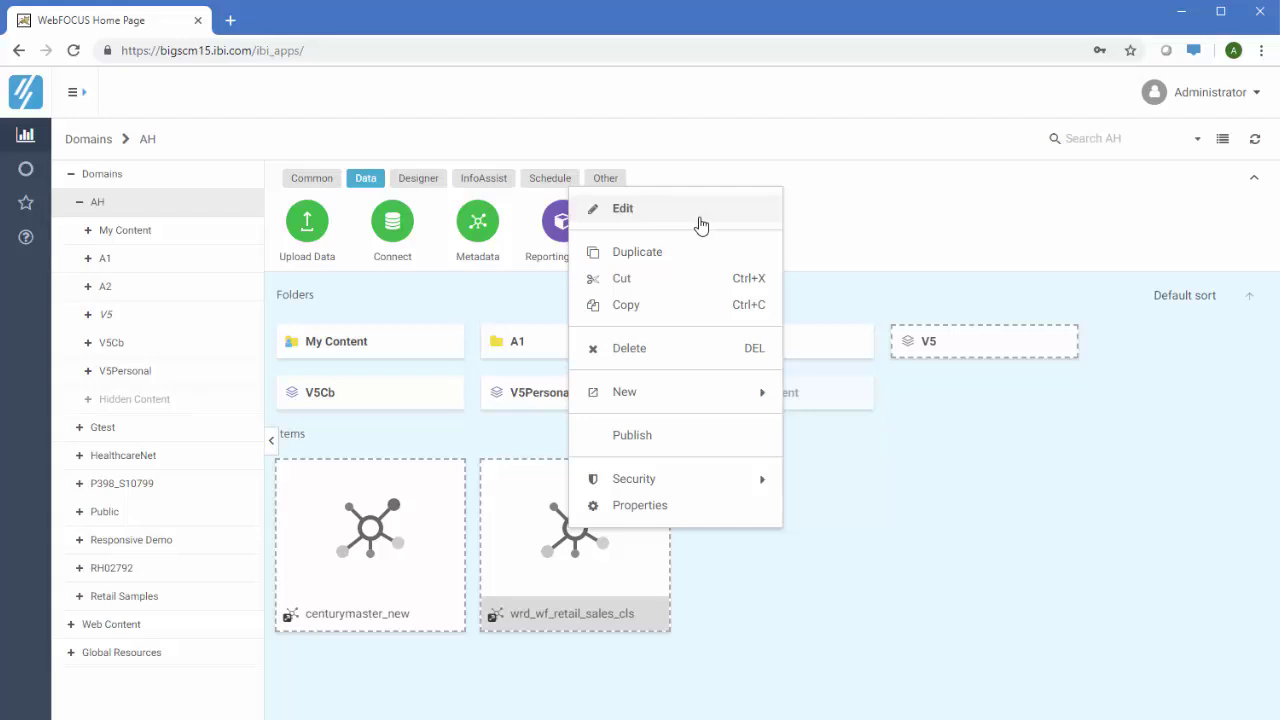
pyautogui.moveTo(731, 395)
pyautogui.moveTo(841, 410)
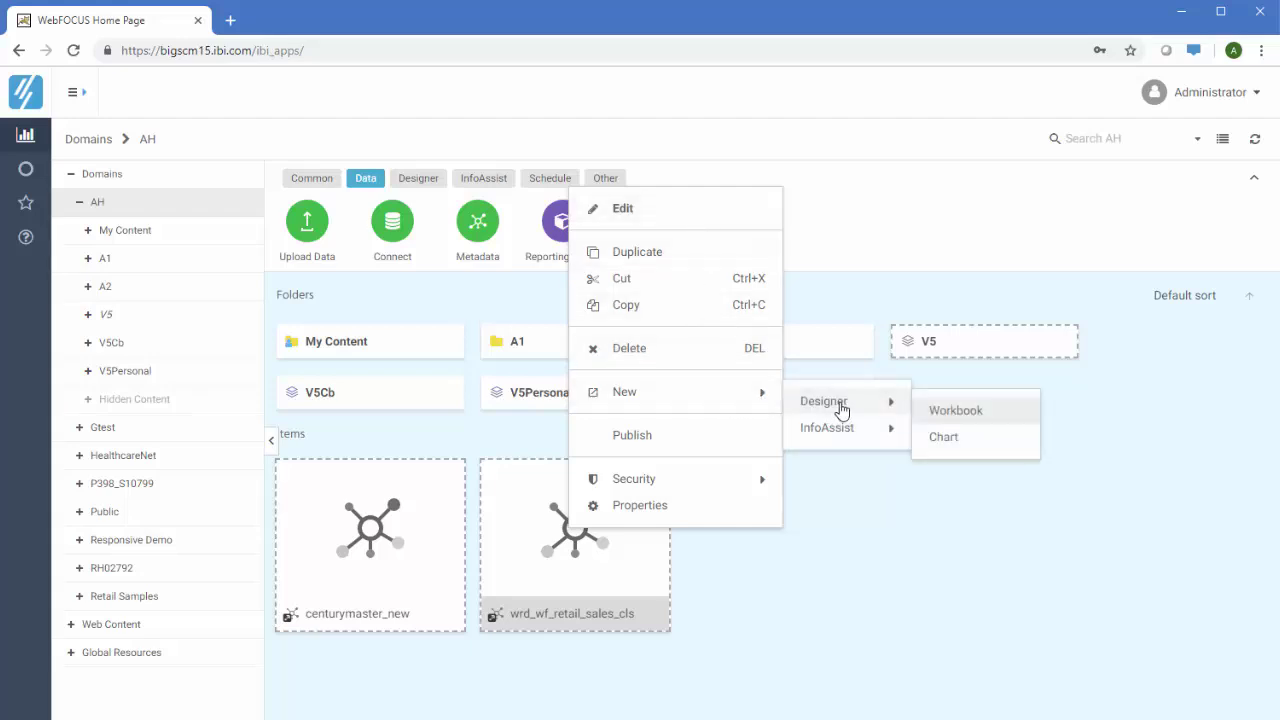